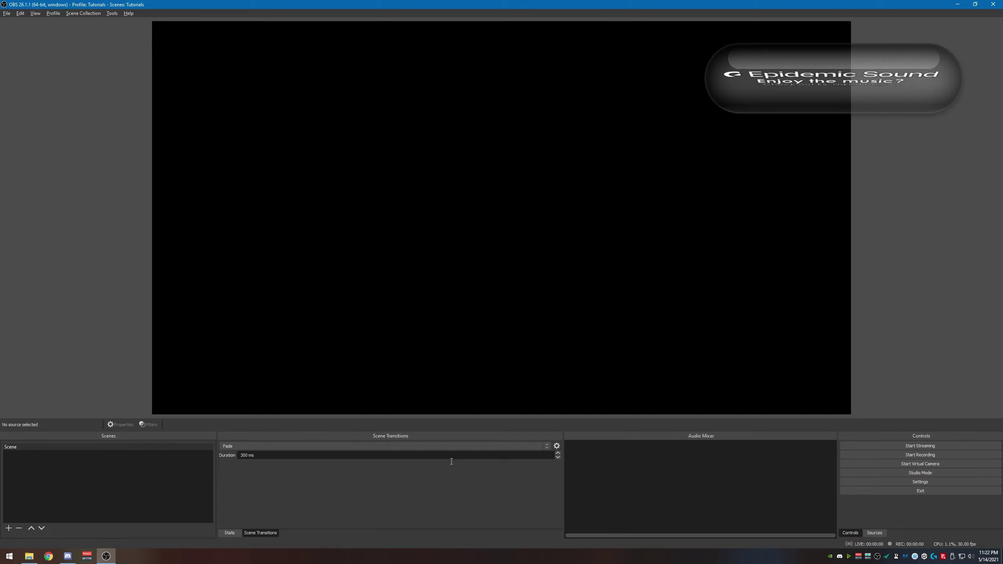
Glance at the Stats panel, then drag the mixer/controls splitter left to widen Controls
left_click(228, 533)
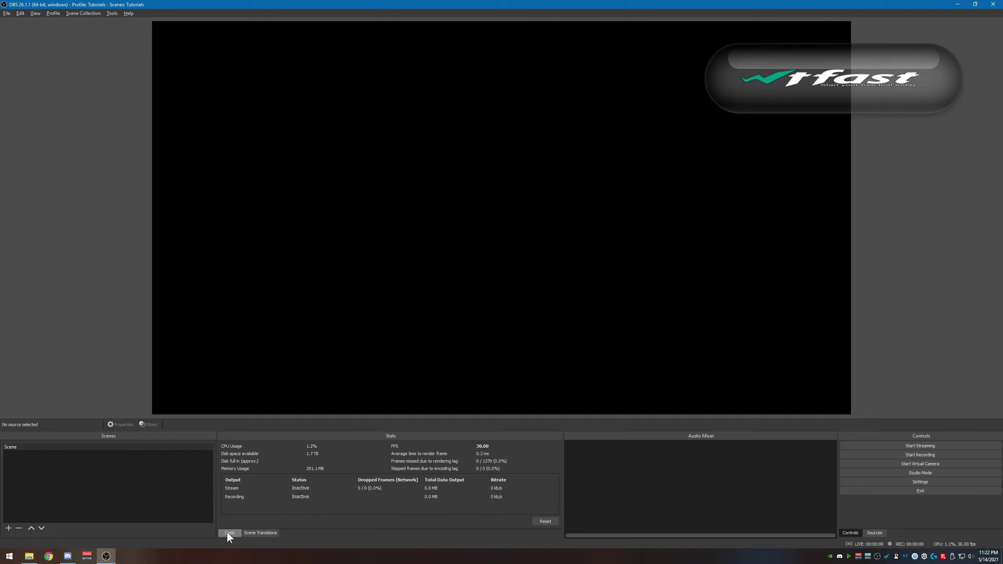
left_click(262, 533)
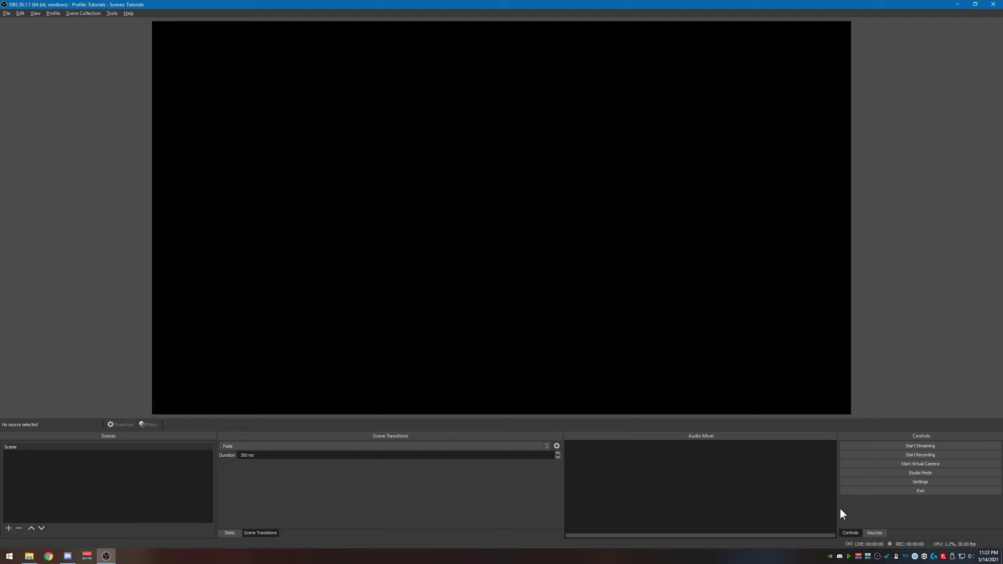
left_click_drag(839, 508, 792, 508)
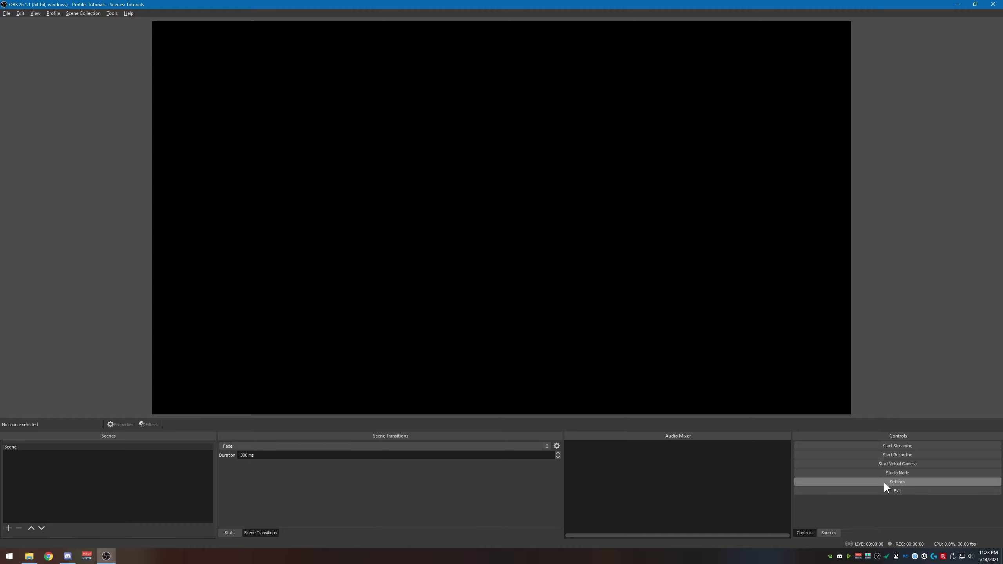
Open Settings, browse Stream, Output, Audio, Hotkeys and Advanced pages, ending on Video
left_click(6, 13)
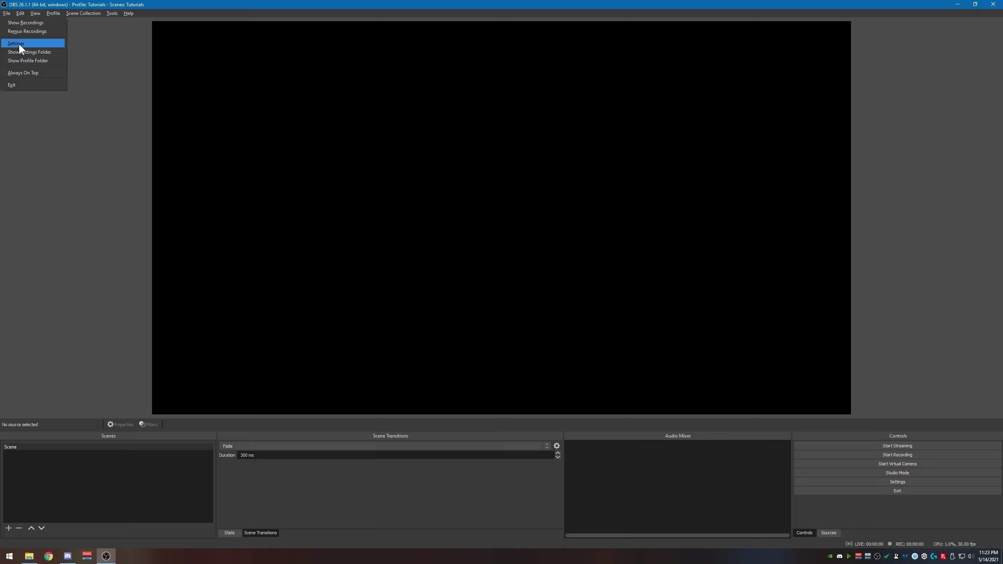
left_click(19, 44)
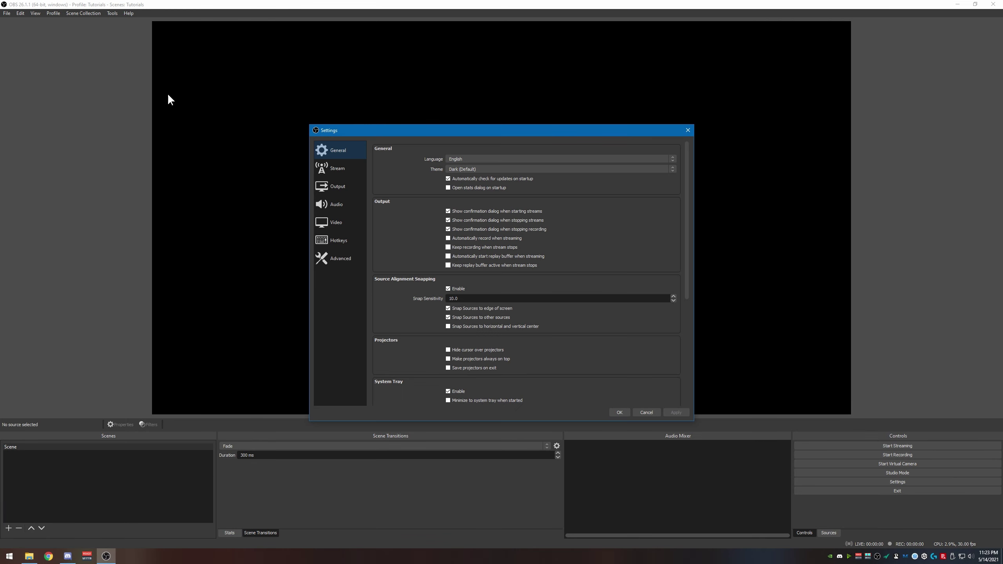
left_click(339, 170)
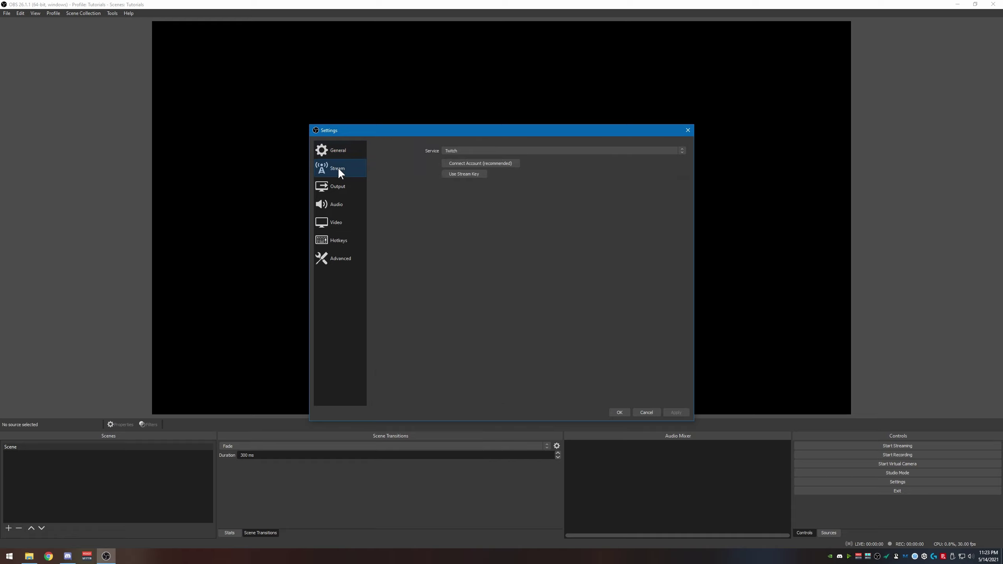
left_click(341, 189)
left_click(337, 206)
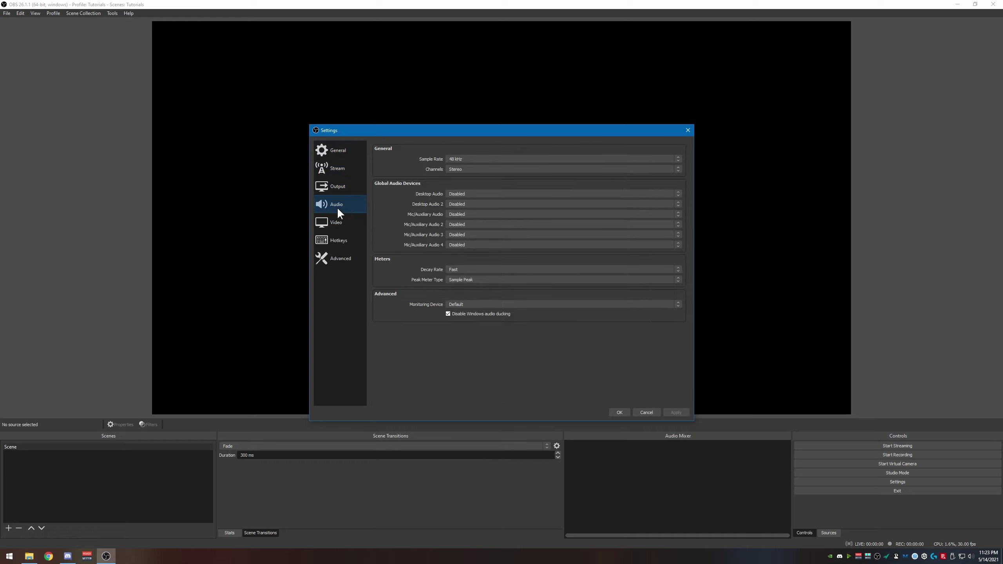
left_click(343, 224)
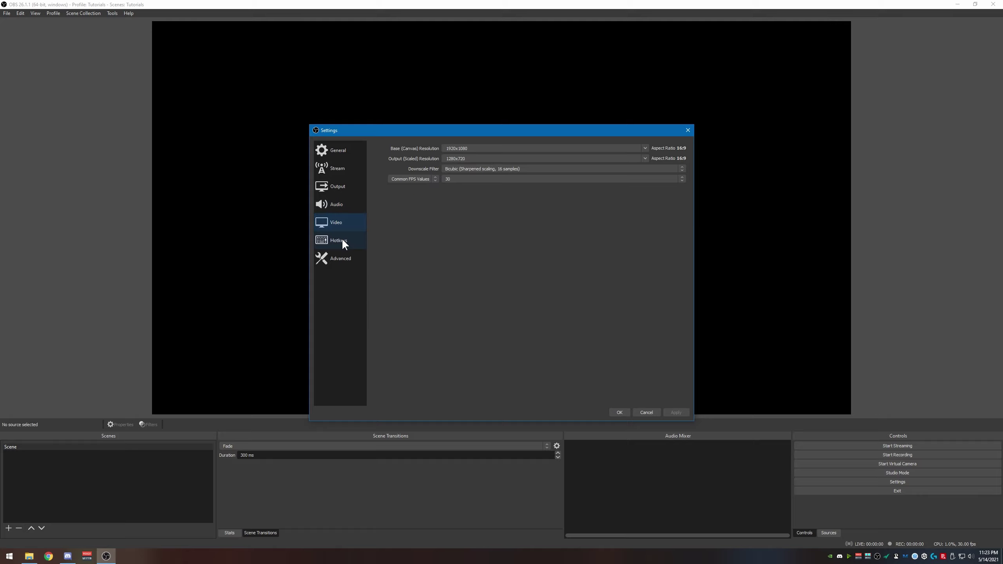
left_click(343, 239)
left_click(341, 260)
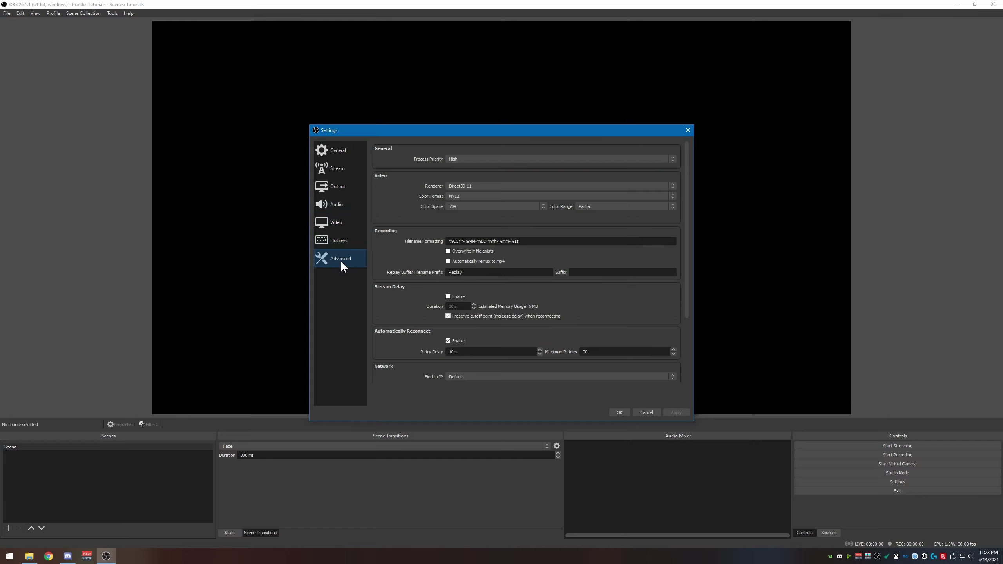
left_click(341, 222)
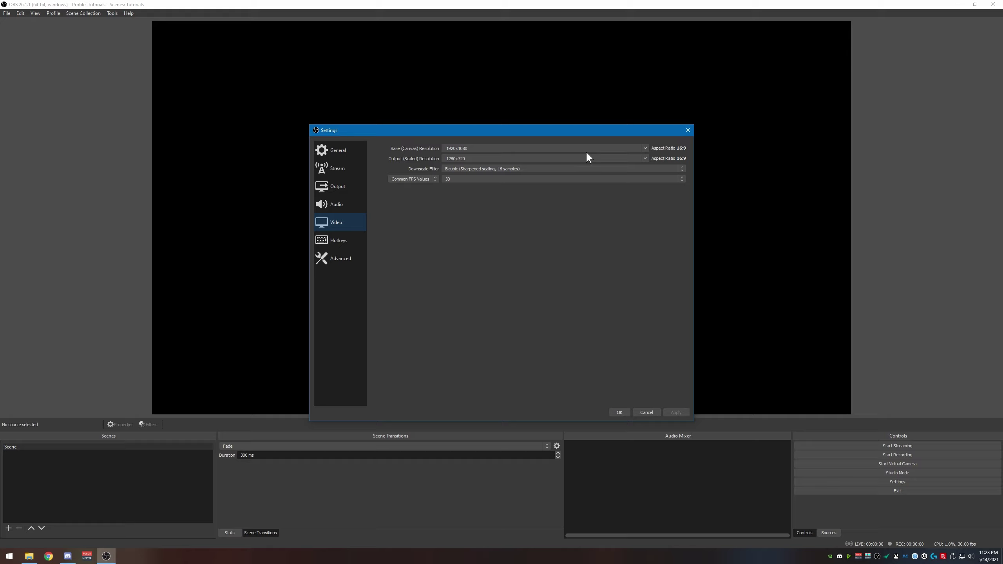
Set base resolution 1280x720, keep 1280x720 output, choose Lanczos downscale and 59.94 FPS
left_click(646, 147)
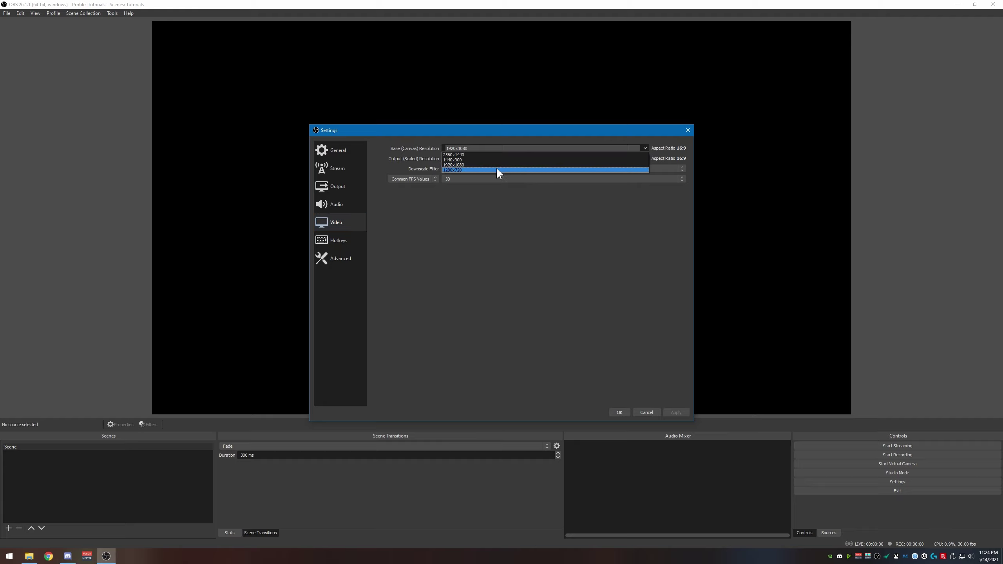
left_click(486, 172)
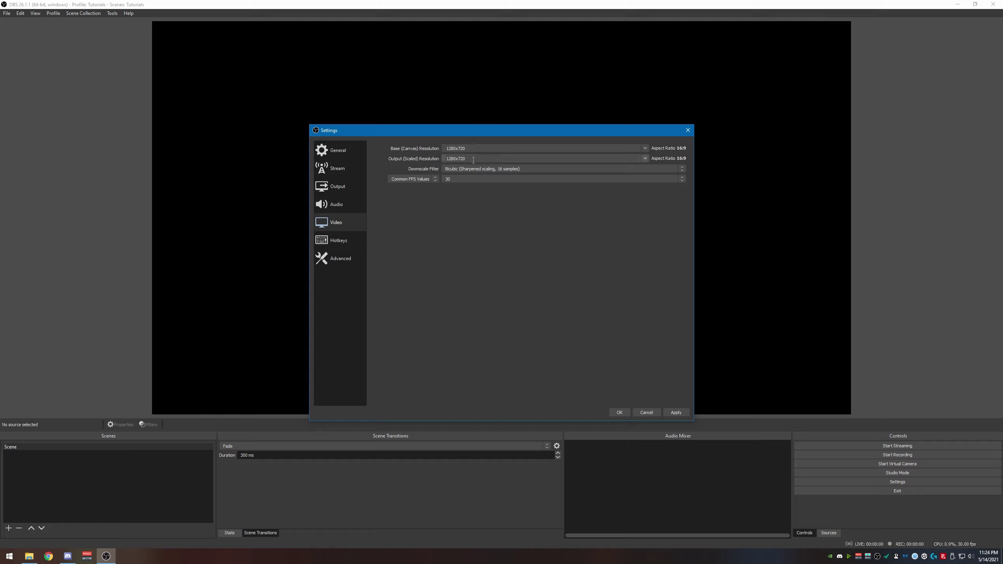
left_click(647, 157)
left_click(646, 158)
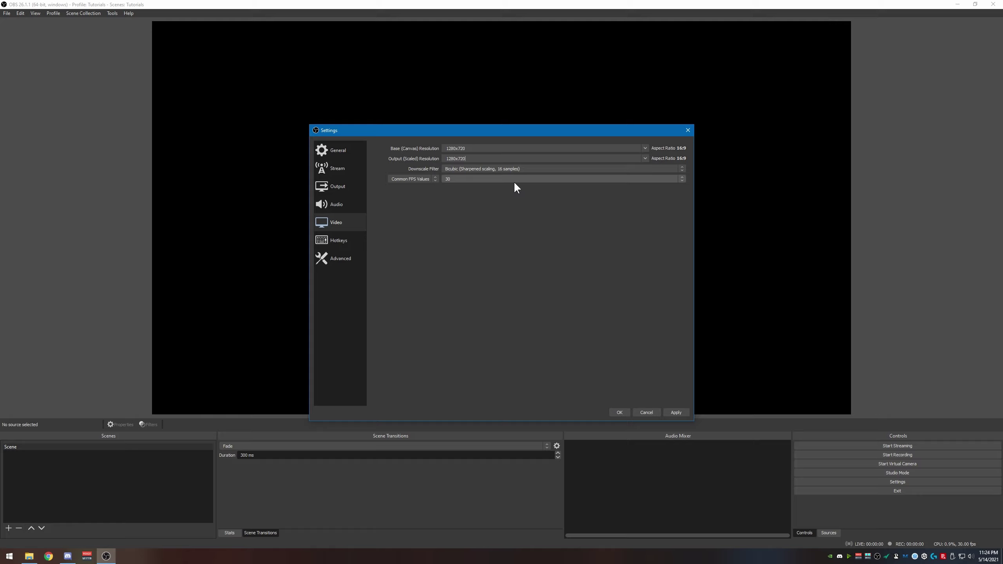
left_click(498, 168)
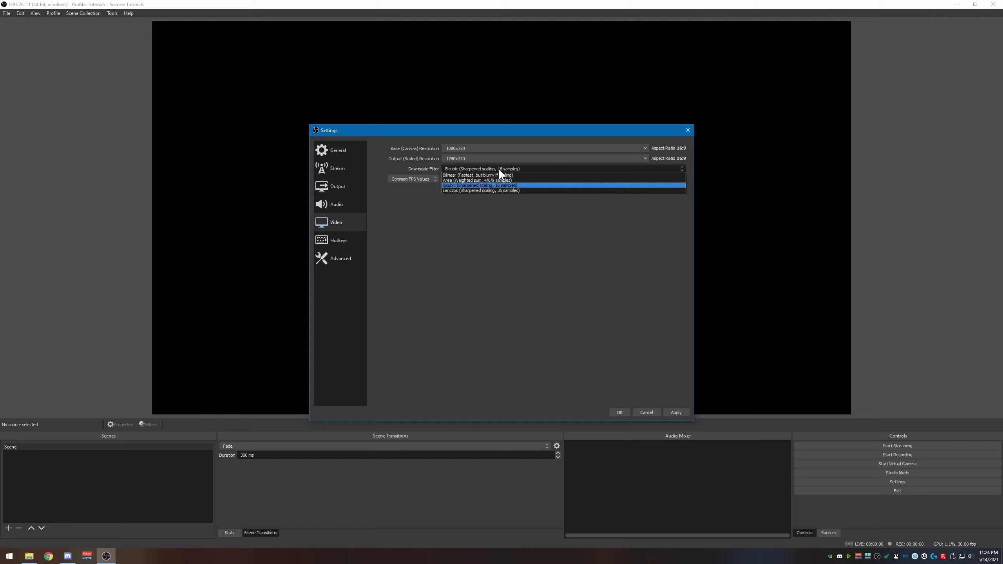
left_click(465, 188)
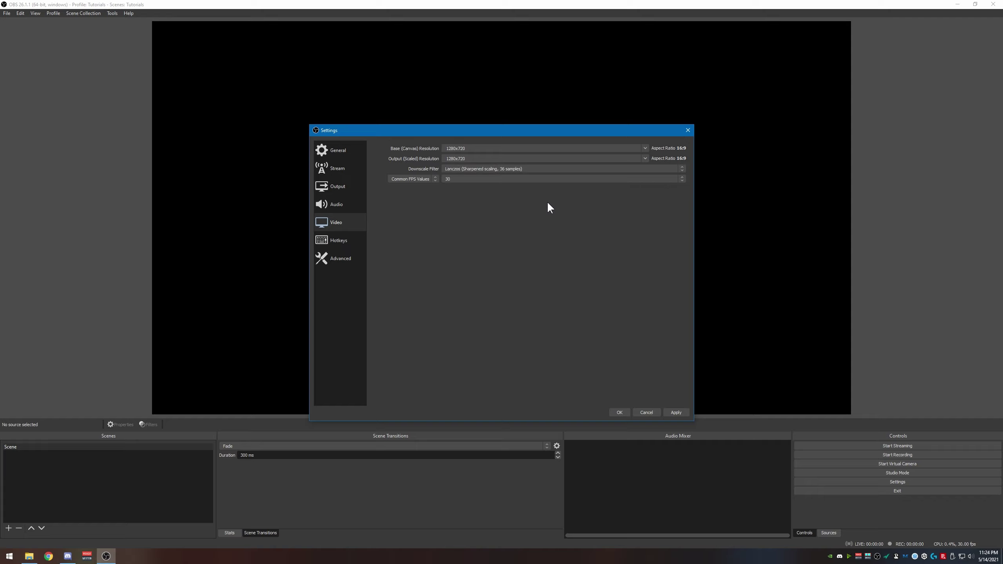
left_click(447, 180)
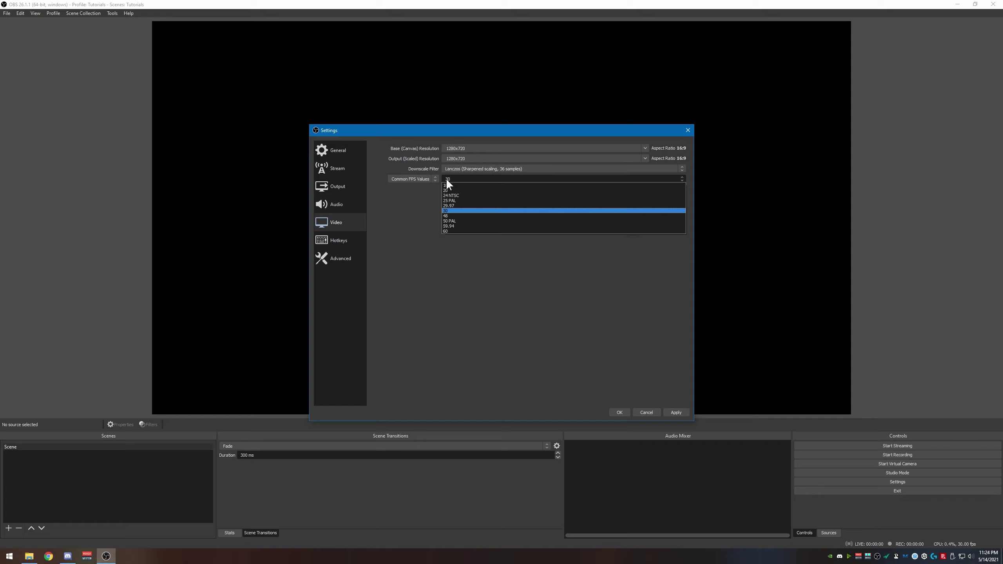
left_click(460, 226)
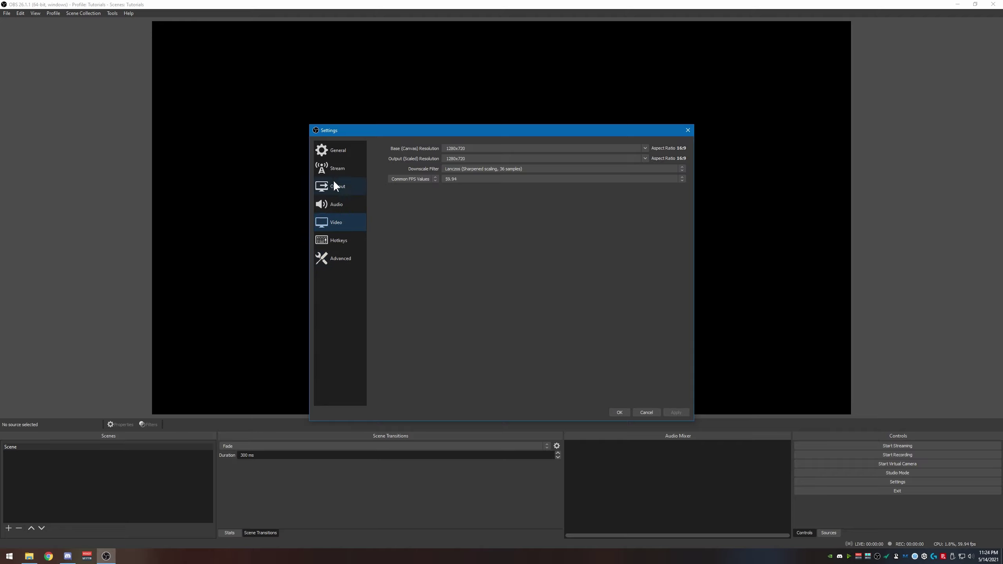
left_click(344, 259)
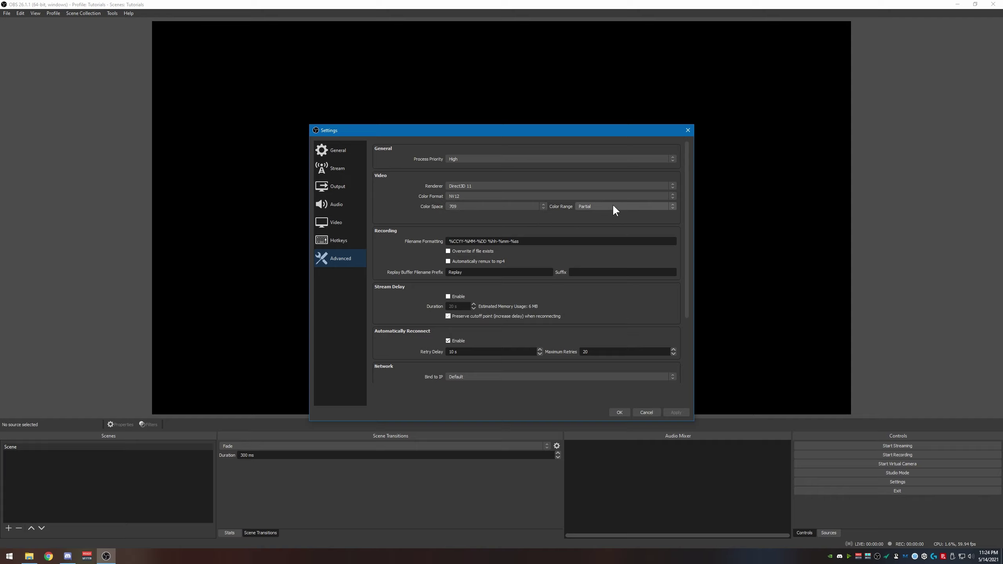
Enable dynamic bitrate and network optimizations in Advanced's Network section and apply
left_click_drag(688, 213, 710, 286)
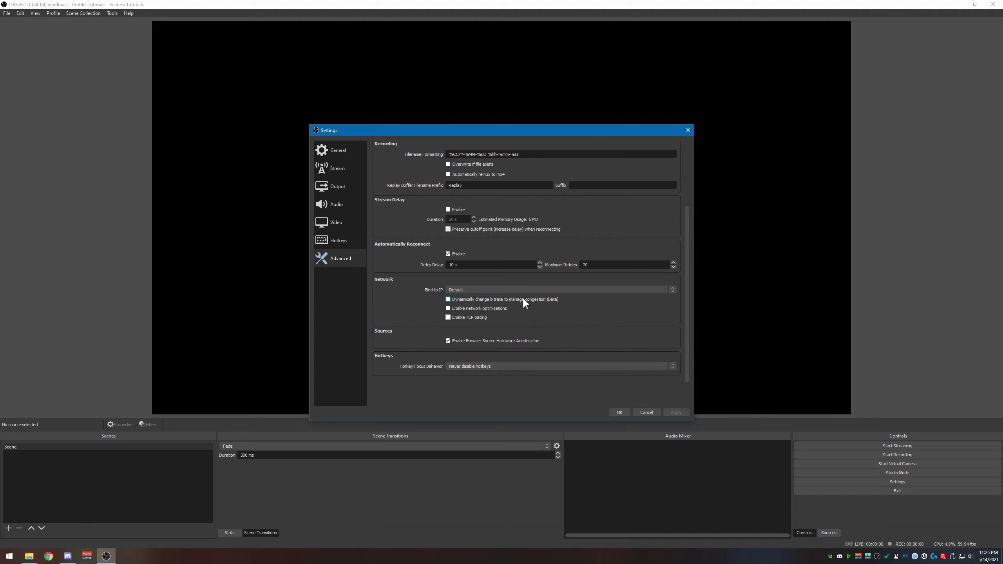
left_click(449, 299)
left_click(676, 413)
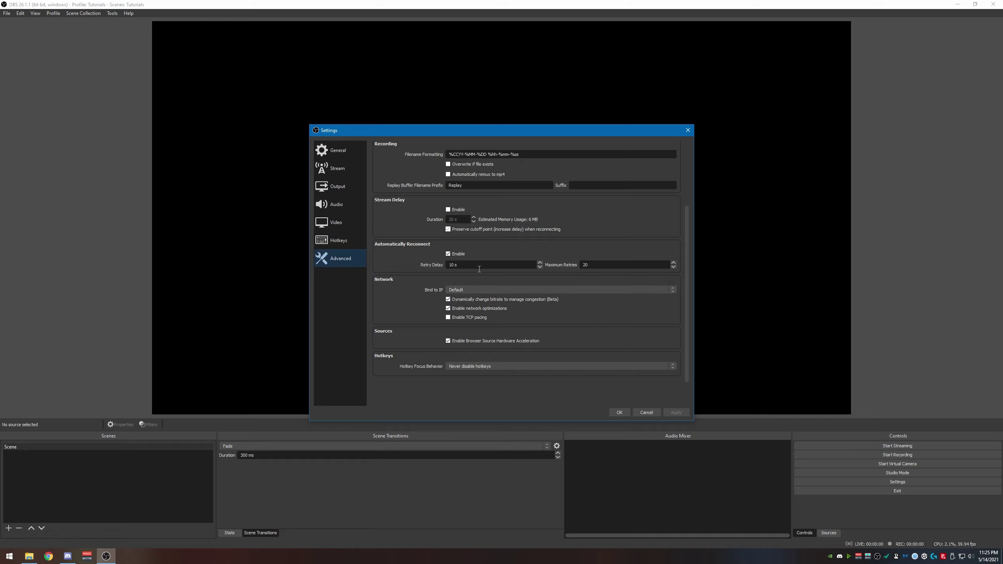
Set Output Mode to Advanced and review the Recording, Audio and Replay Buffer tabs
left_click(335, 189)
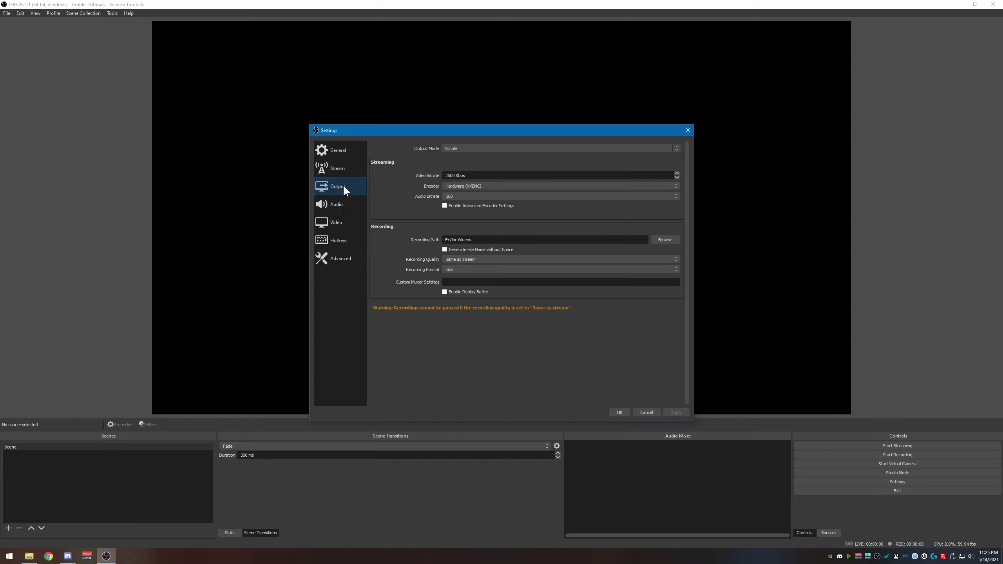
left_click(466, 146)
left_click(461, 156)
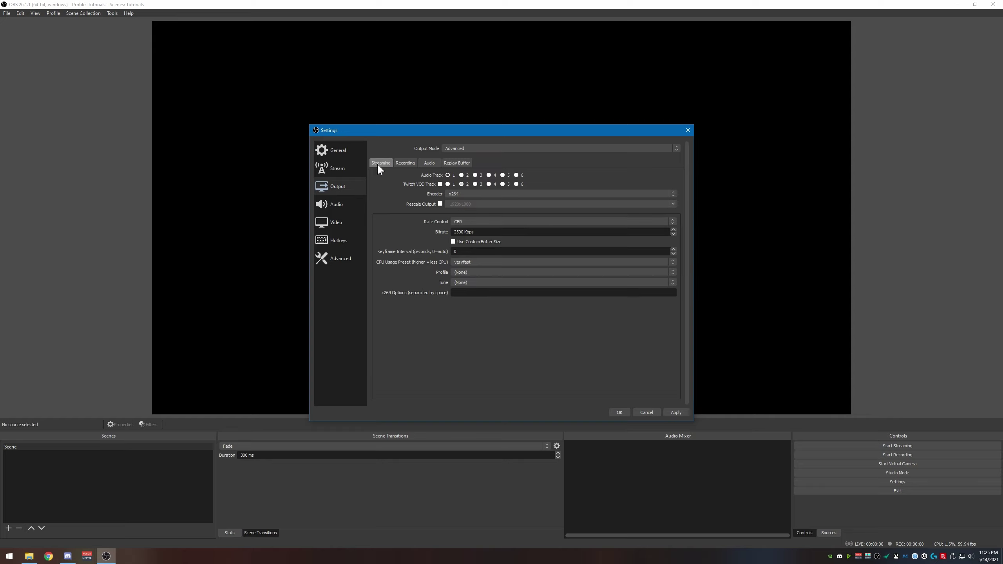
left_click(405, 163)
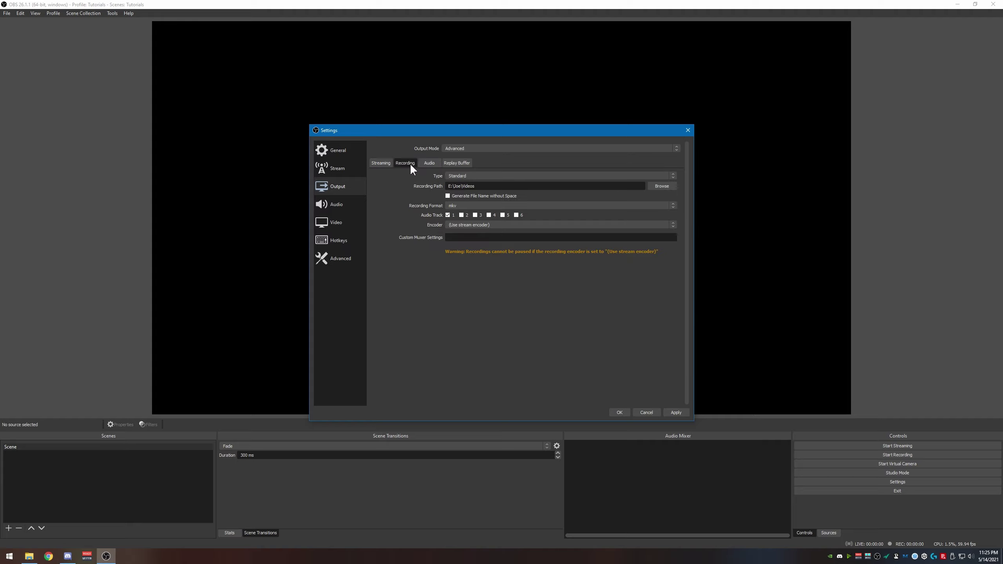
left_click(430, 164)
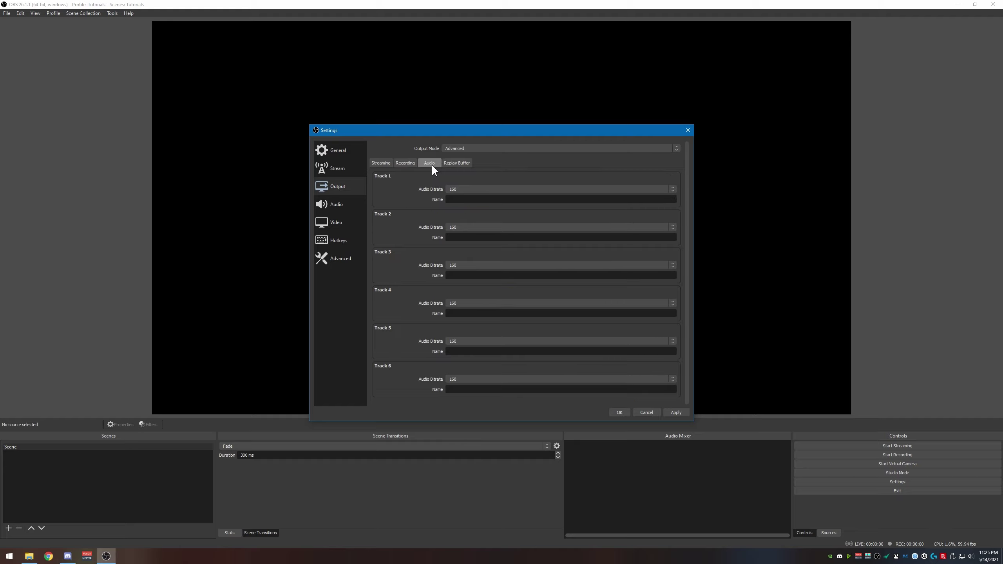
left_click(464, 169)
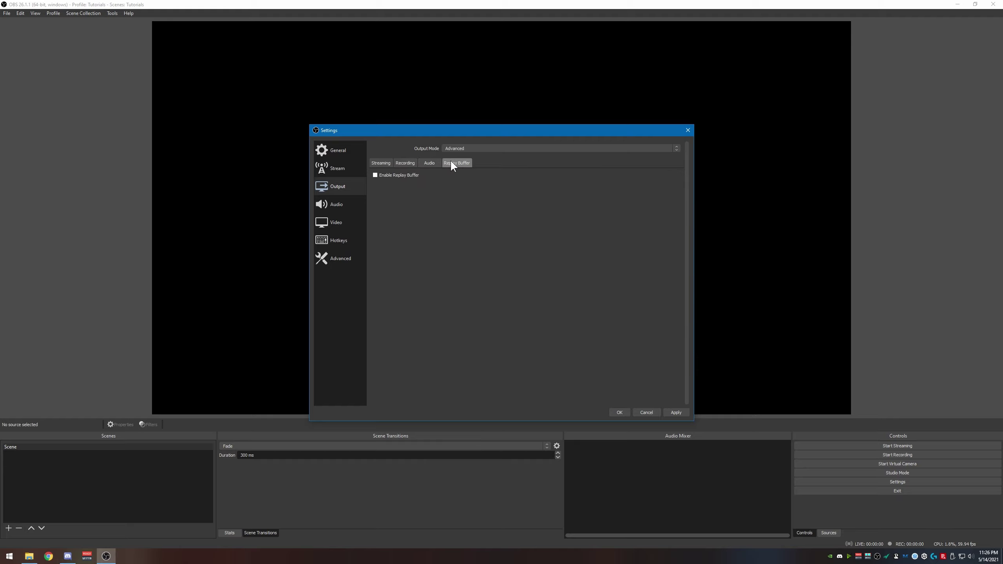
Return to the Streaming output tab and expand the Encoder list
left_click(380, 163)
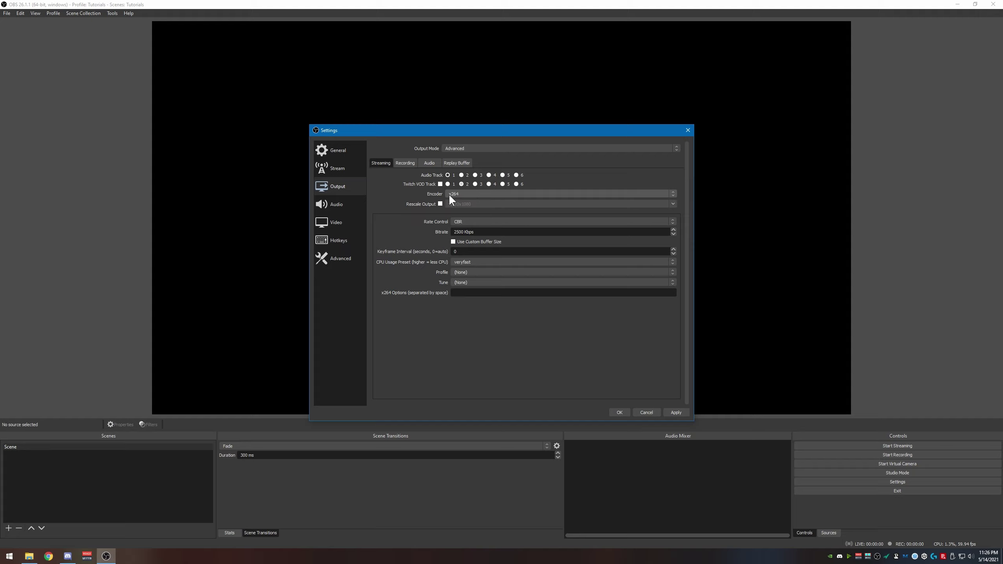
left_click(481, 194)
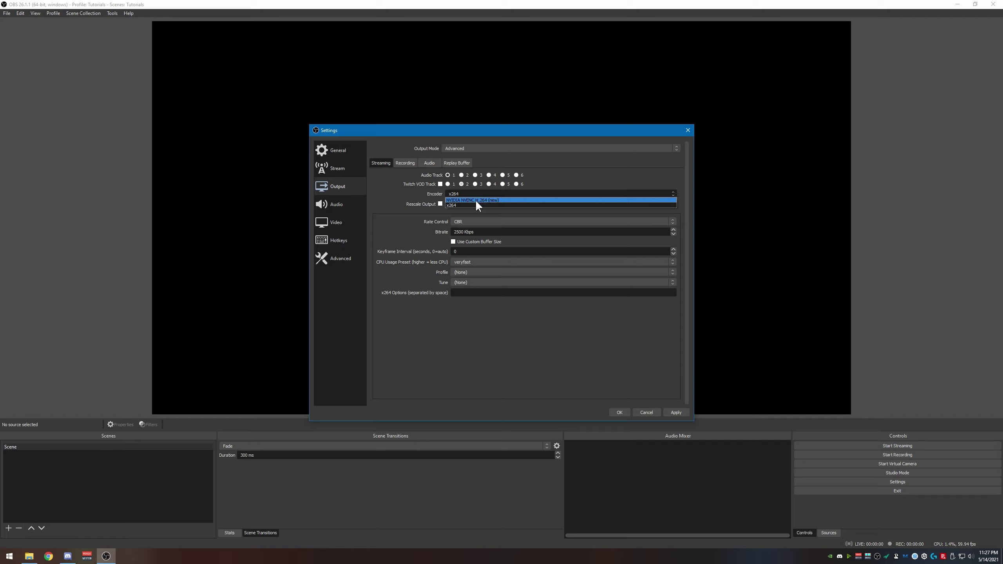
Use the NVIDIA NVENC H.264 (new) encoder at CBR 4700 Kbps with 2-second keyframes
left_click(476, 200)
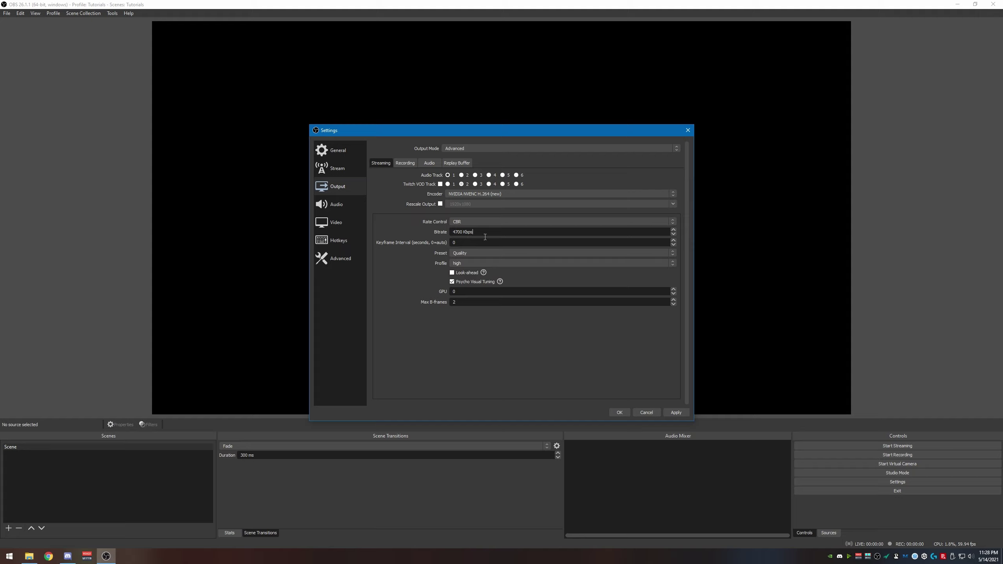
left_click(470, 246)
mouse_move(463, 283)
left_click(425, 165)
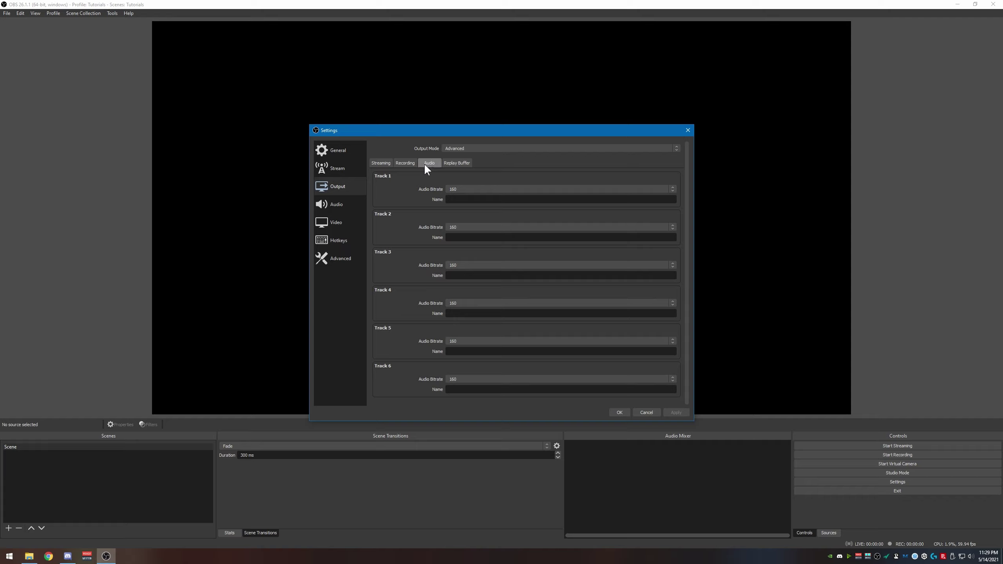
Set the audio bitrate of Tracks 1, 2 and 3 to 192
left_click(468, 190)
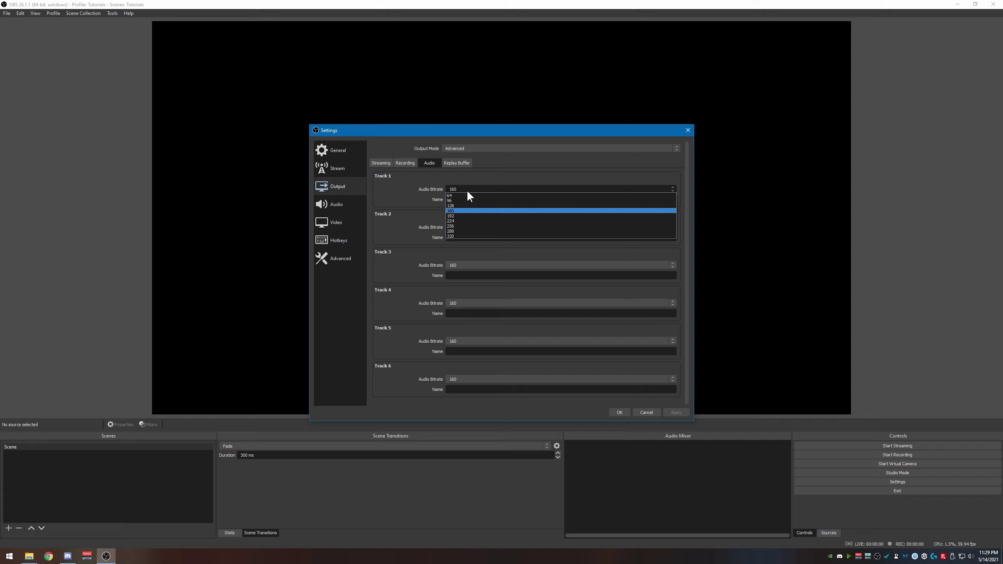
left_click(474, 186)
left_click(473, 186)
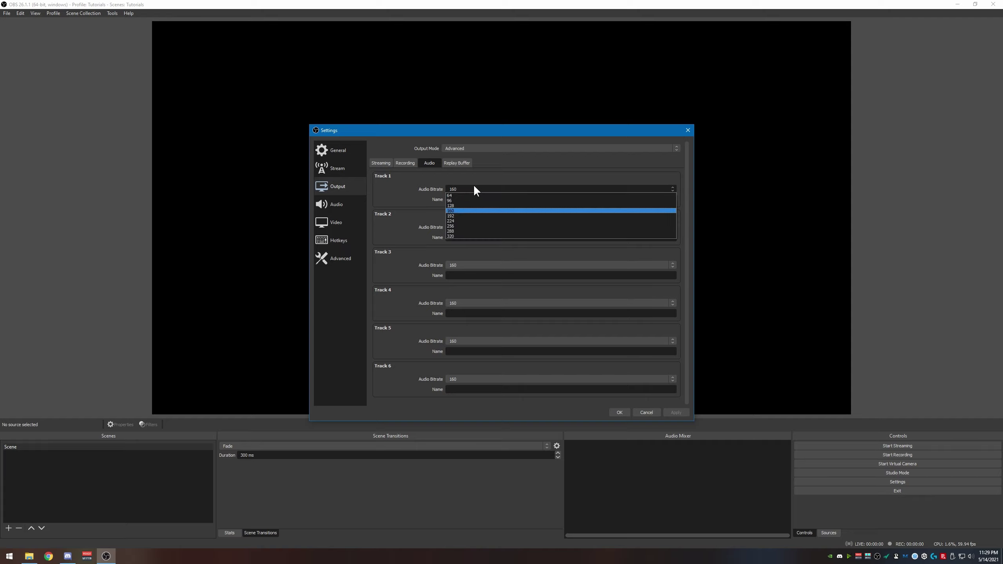
left_click(455, 216)
left_click(461, 227)
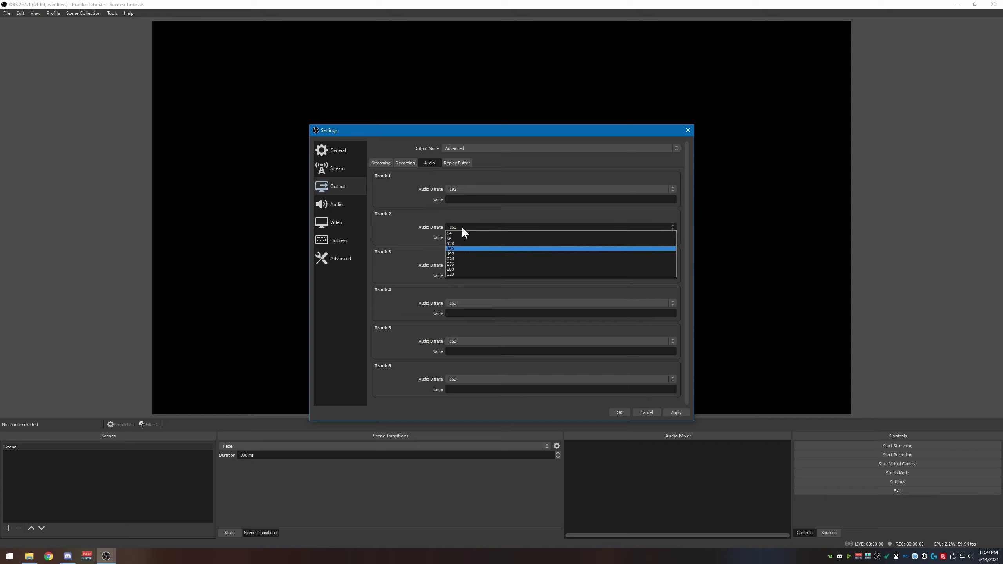
left_click(456, 253)
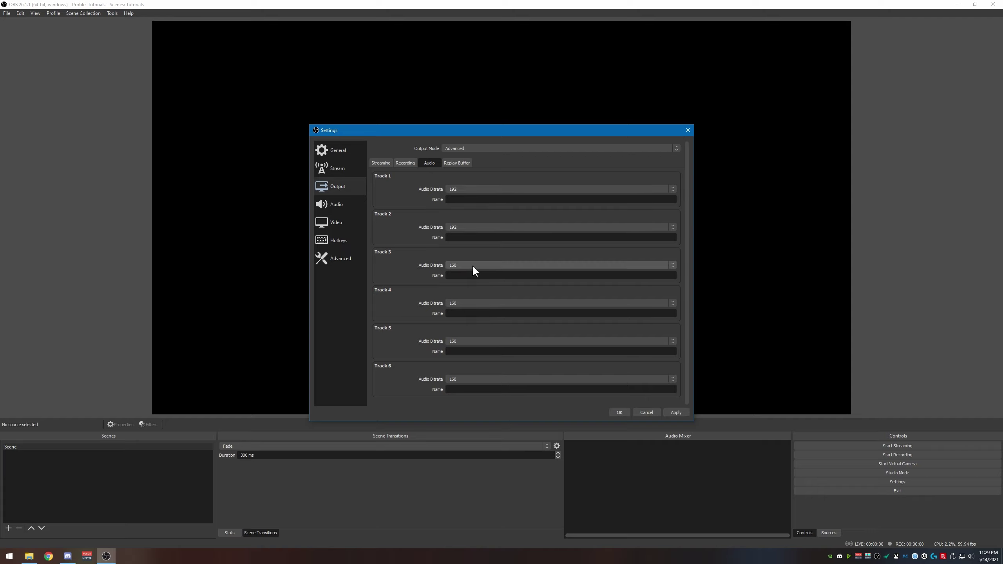
left_click(472, 265)
left_click(459, 289)
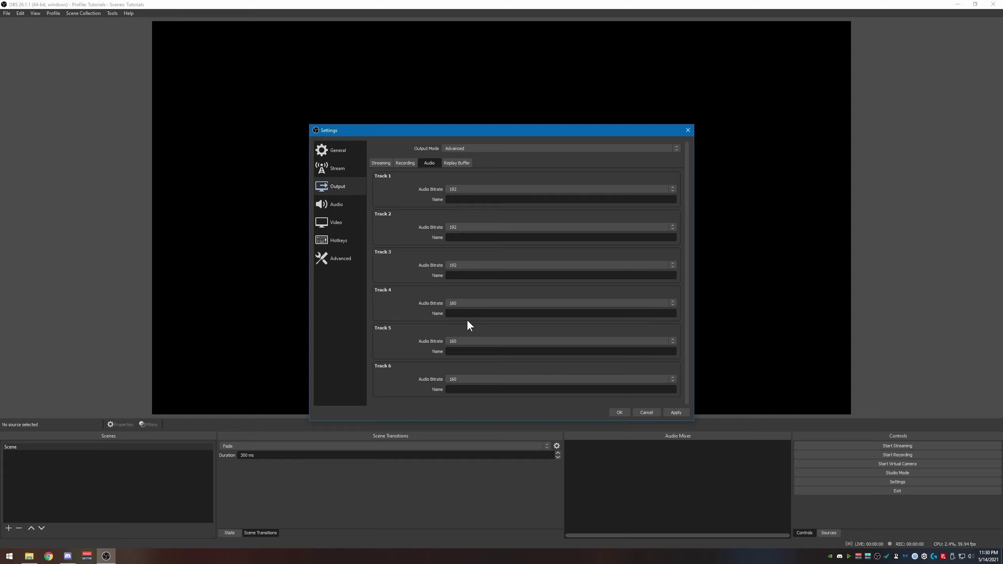
Set Tracks 4, 5 and 6 to 192, verify Track 1, and close Settings with OK
left_click(468, 304)
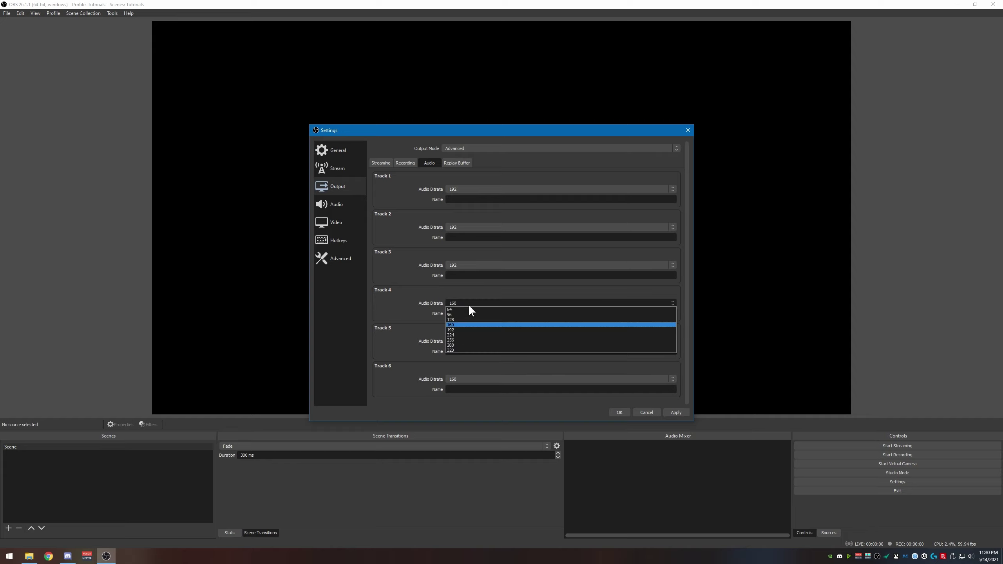
left_click(463, 330)
left_click(465, 341)
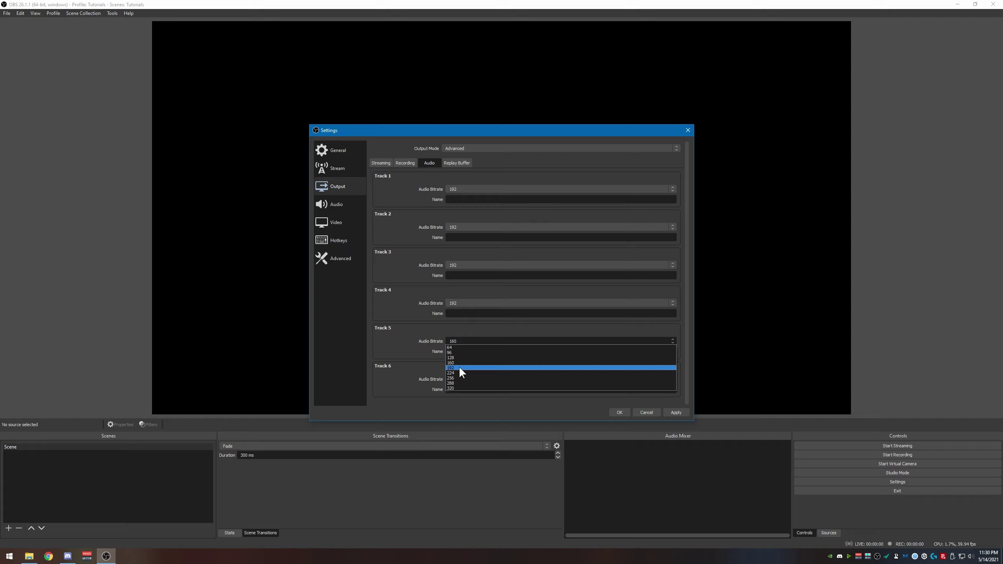
left_click(459, 368)
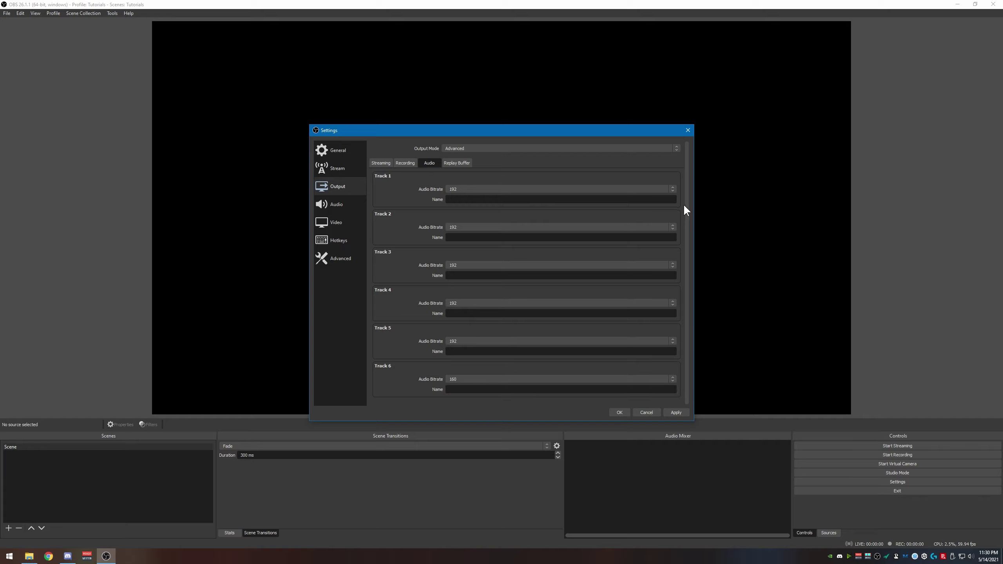
left_click(464, 379)
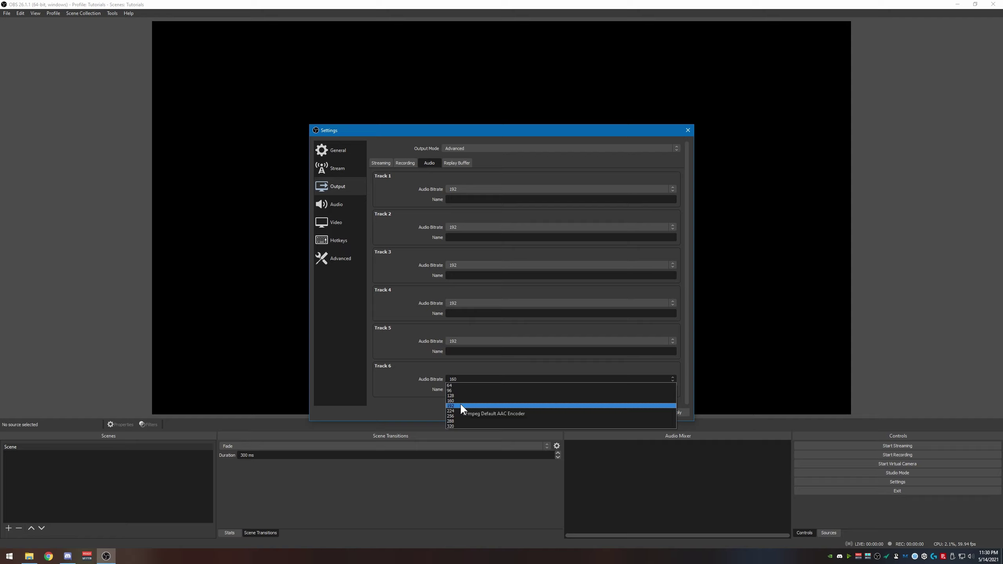
left_click(461, 406)
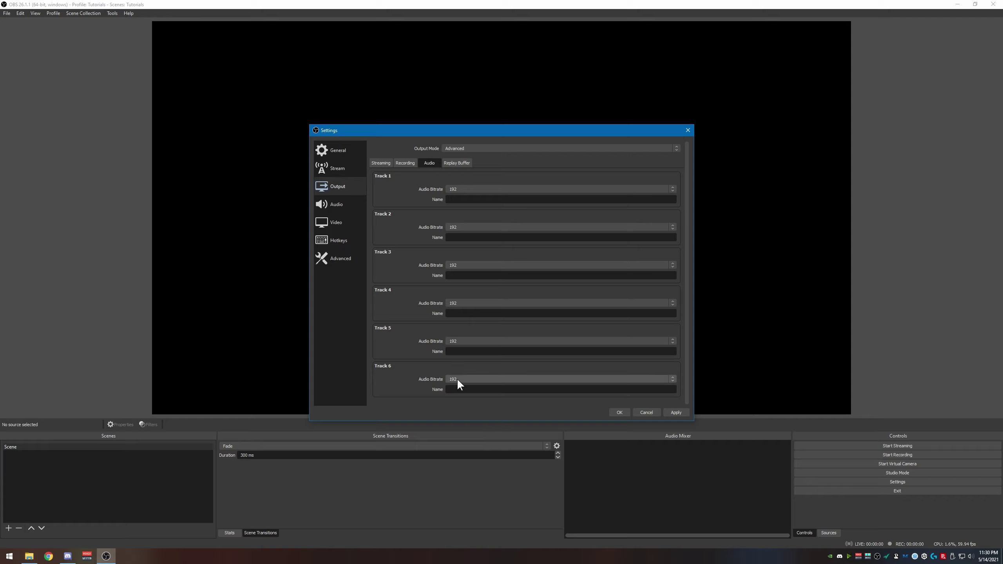
left_click(496, 189)
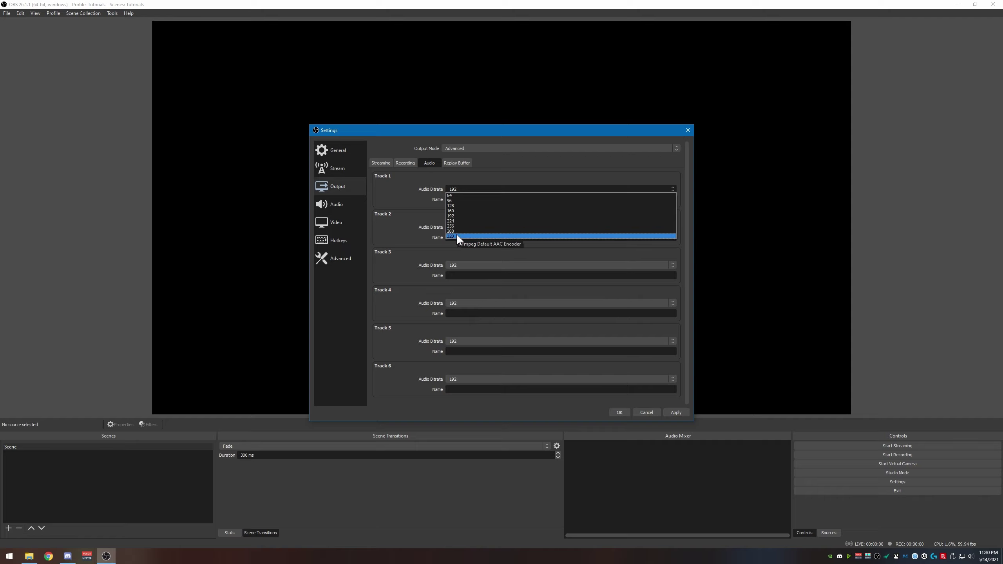
left_click(502, 178)
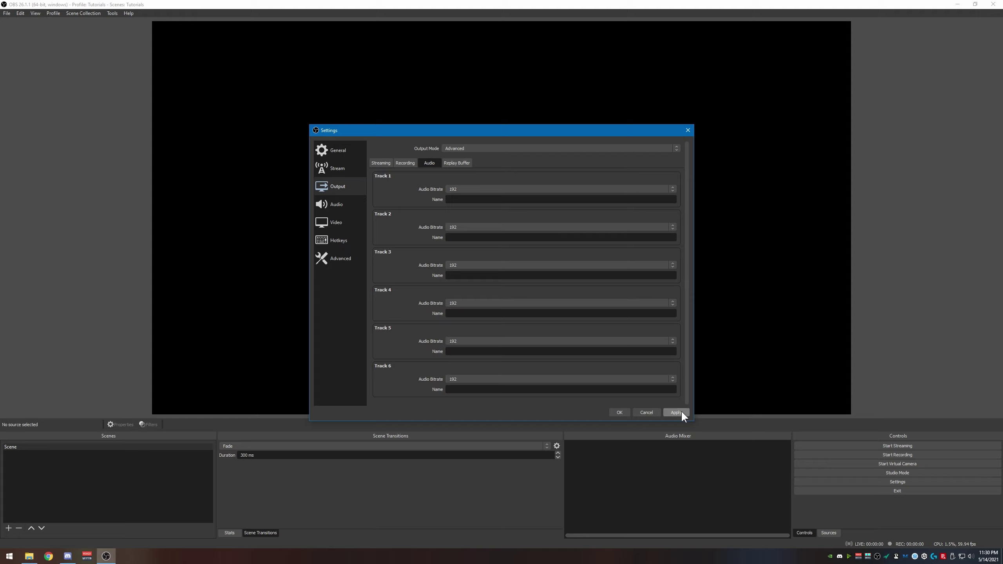
left_click(626, 412)
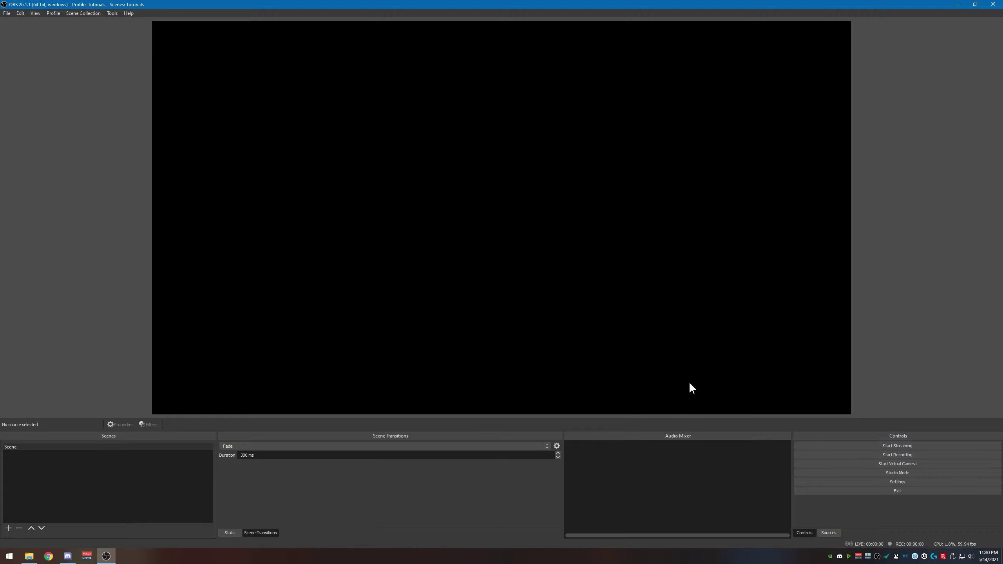
Show the Sources list and pick Display Capture from the add-source menu
left_click(829, 532)
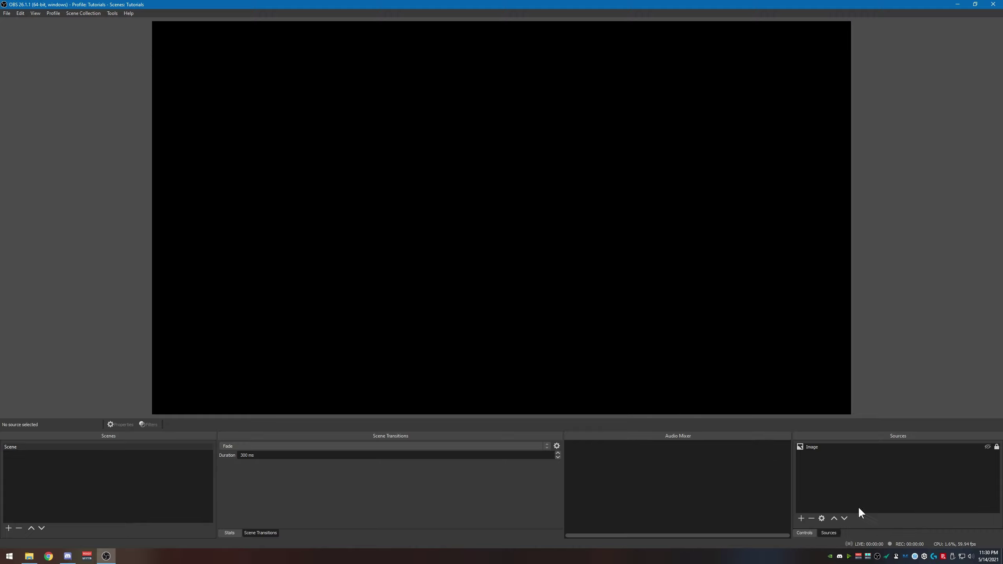
left_click(800, 519)
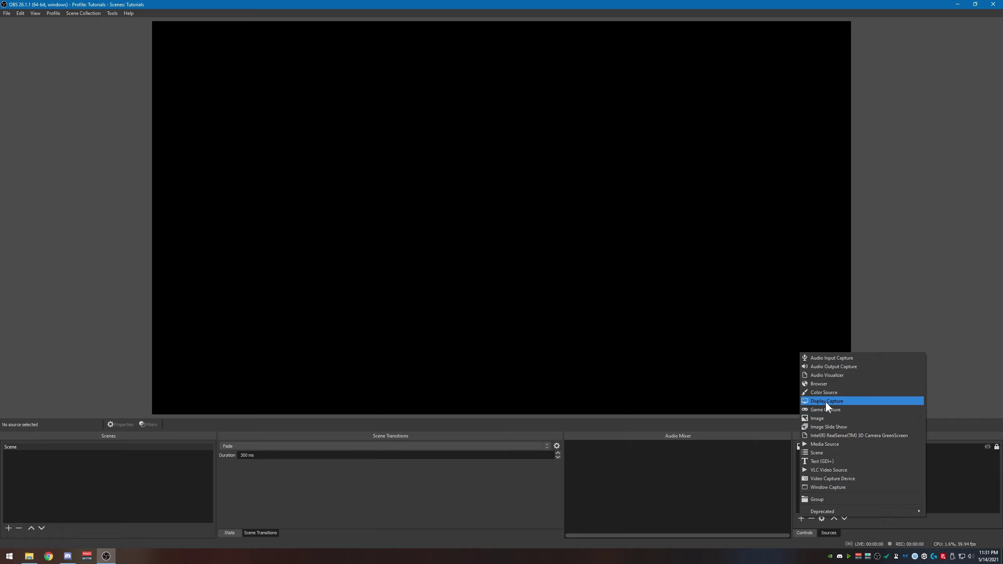
left_click(826, 402)
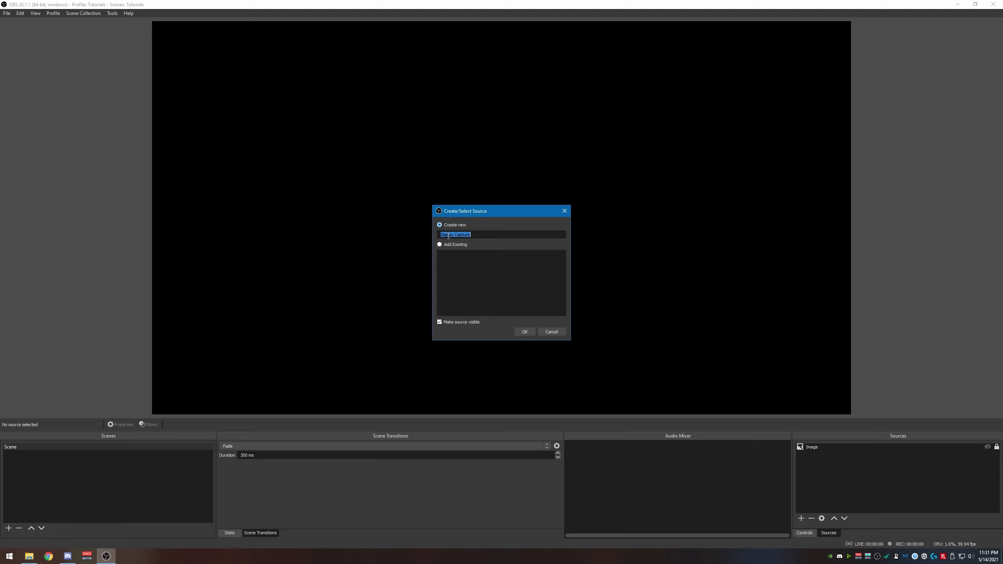
Create the Display Capture source capturing Display 1
left_click(525, 332)
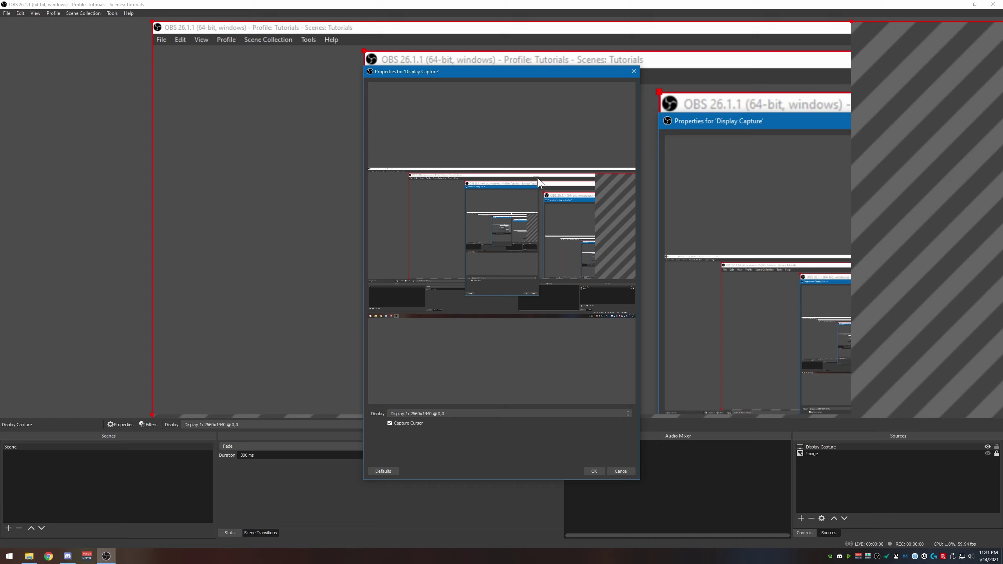
left_click(439, 413)
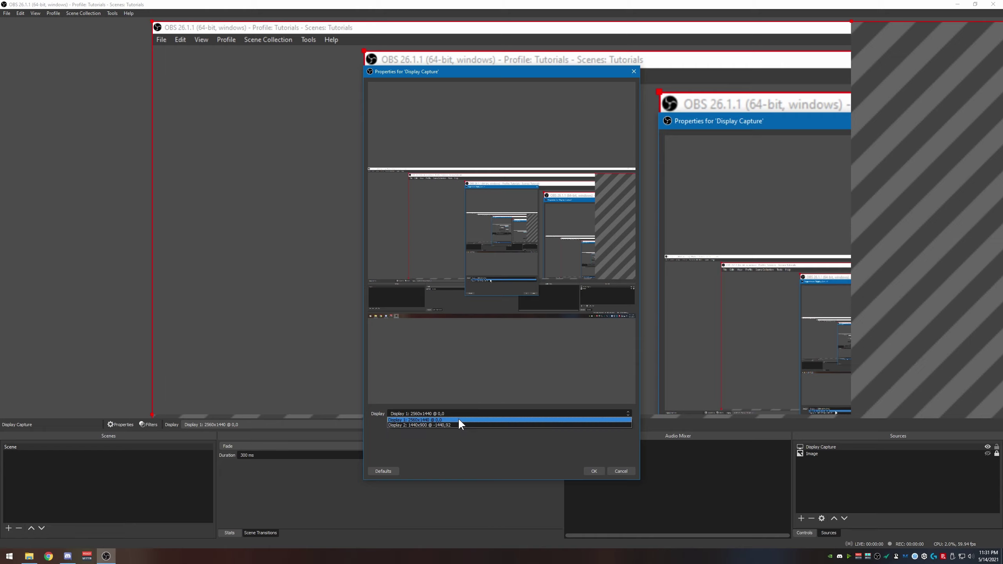
left_click(458, 418)
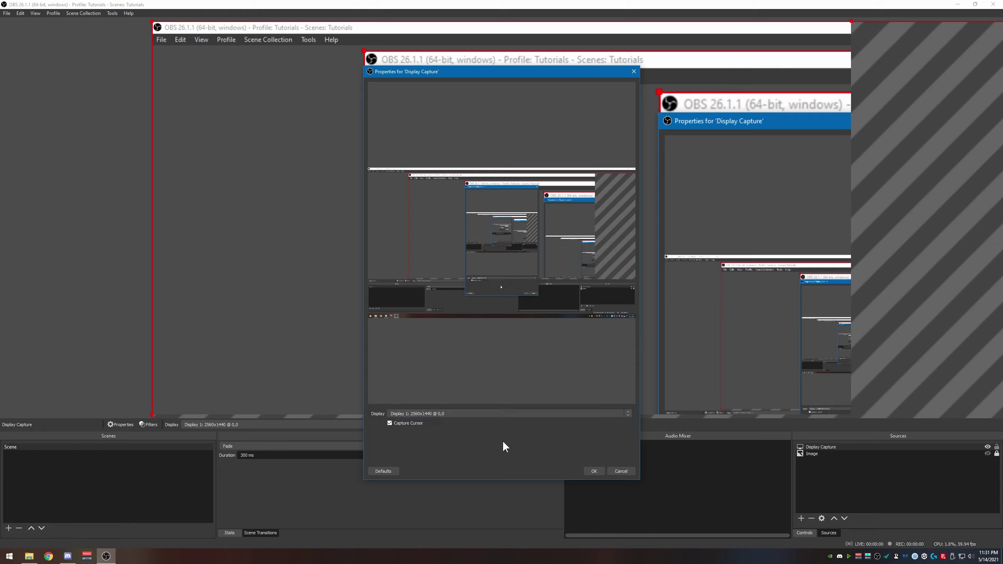
left_click(590, 471)
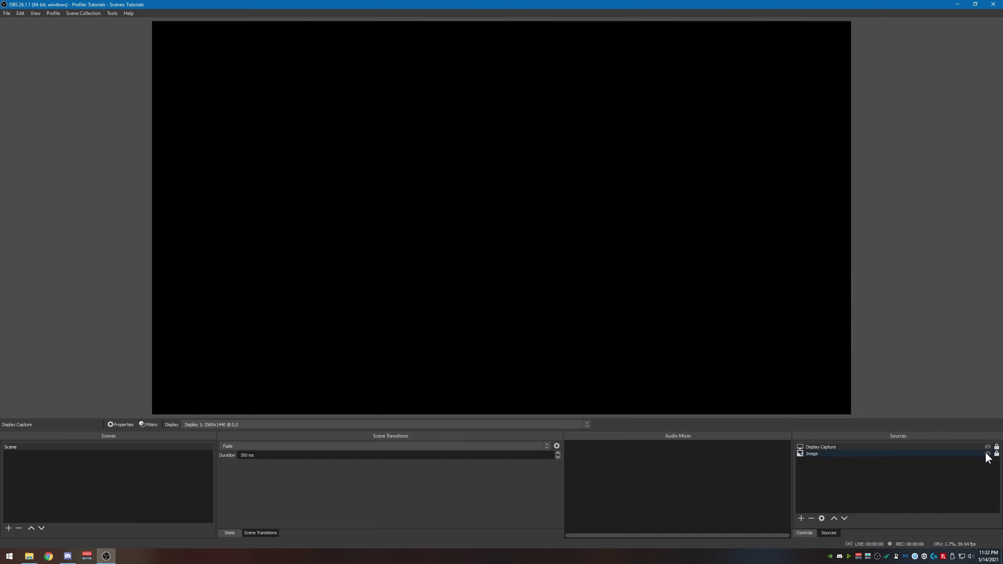
Unhide the Image source so its game screenshot shows in the preview
left_click(987, 454)
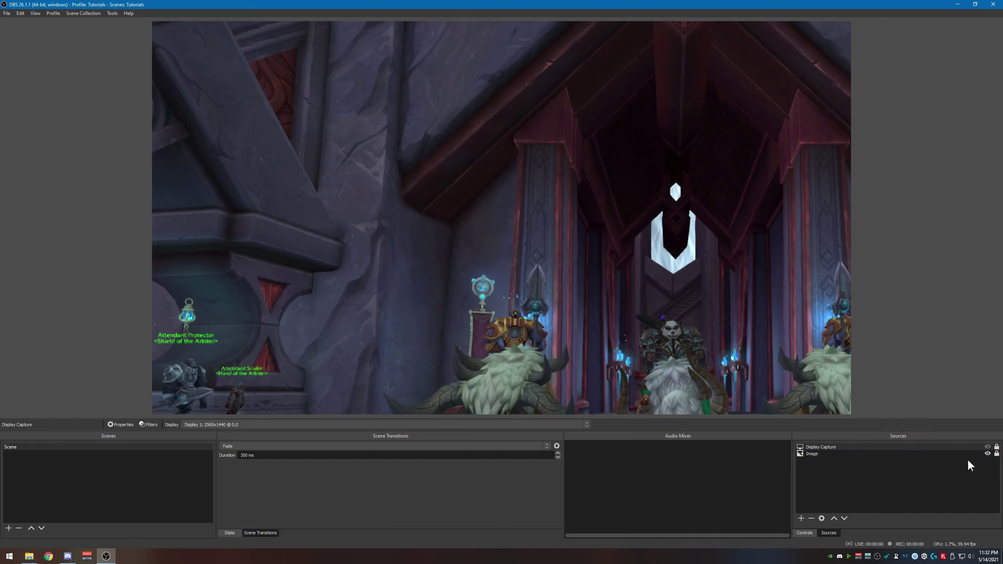
Select the Image source row to display its file path
left_click(941, 453)
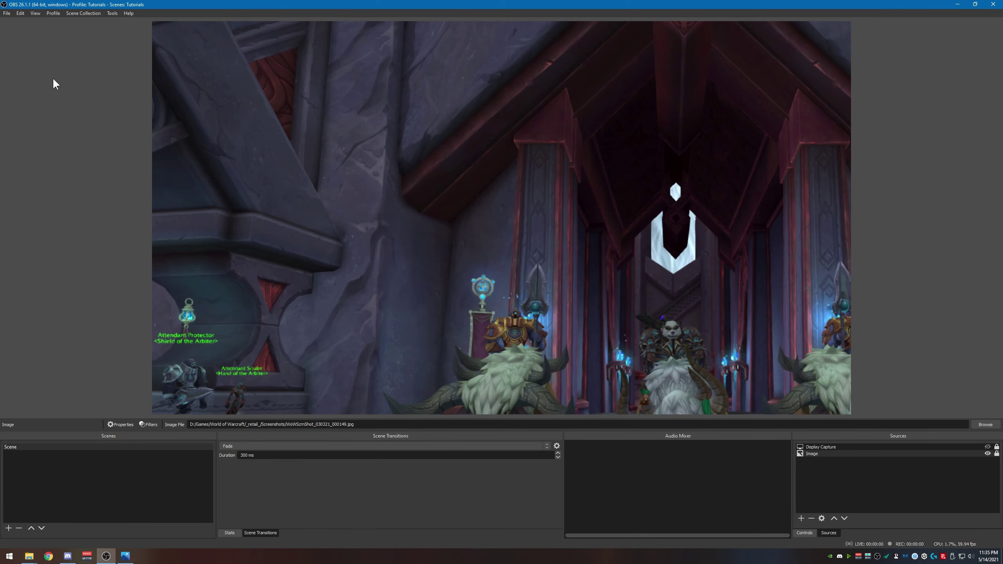
In Settings > Stream, switch Twitch to Use Stream Key and paste the key
left_click(6, 13)
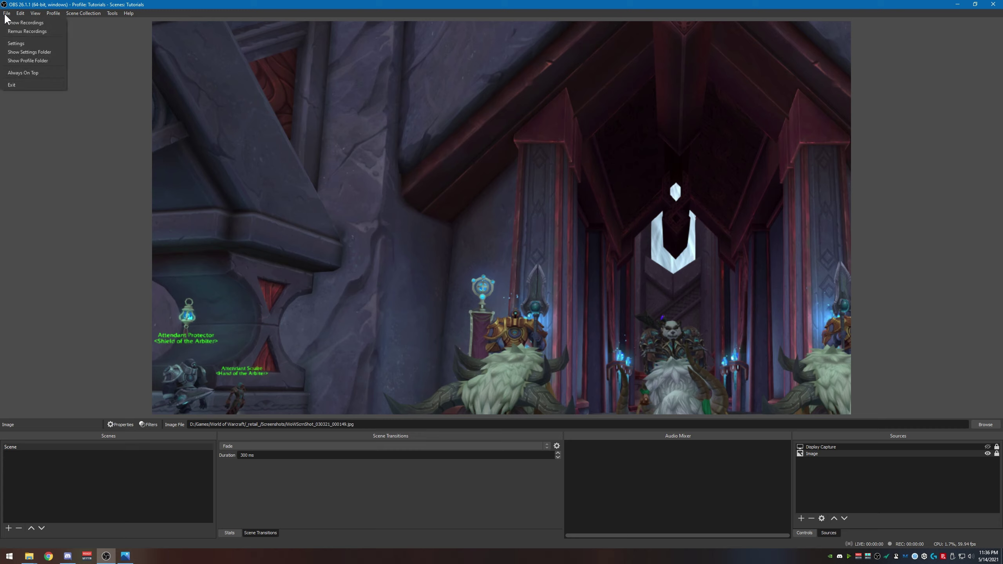
left_click(14, 50)
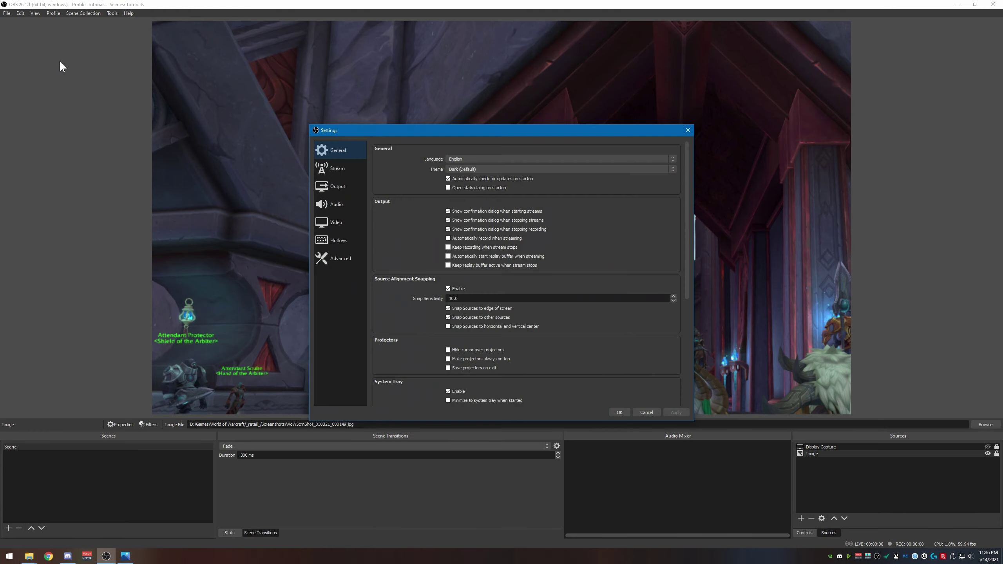
left_click(338, 169)
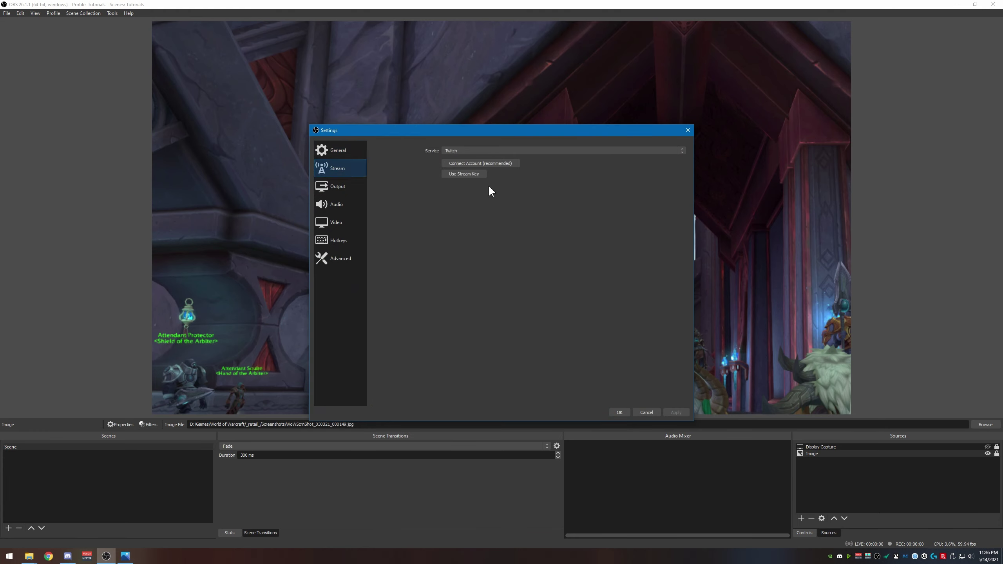
left_click(458, 176)
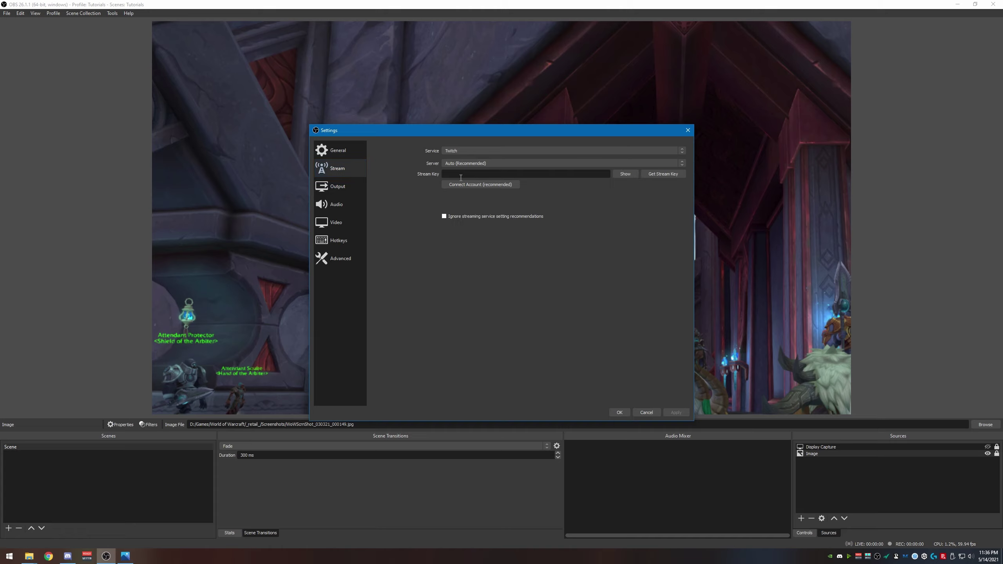
right_click(456, 173)
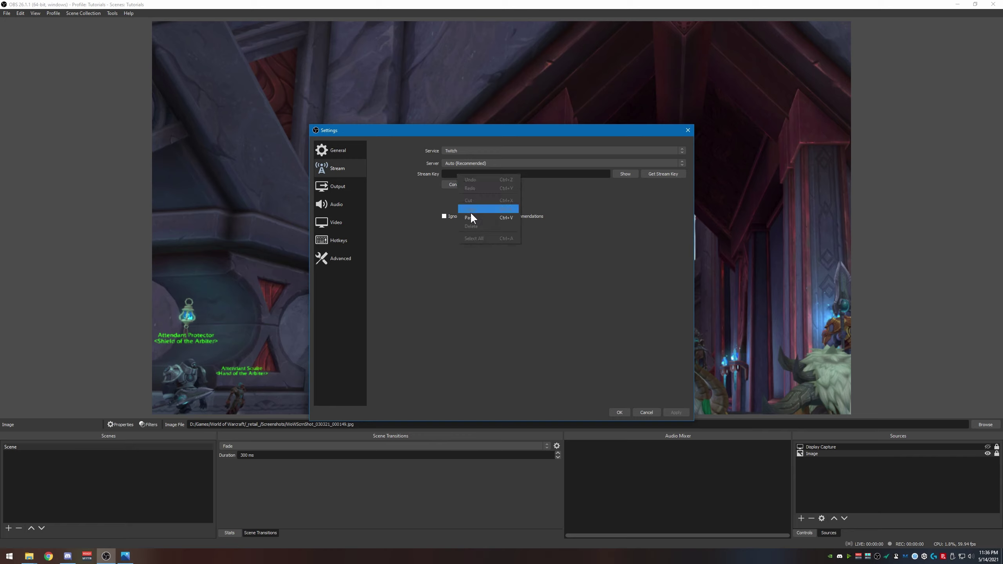
left_click(471, 218)
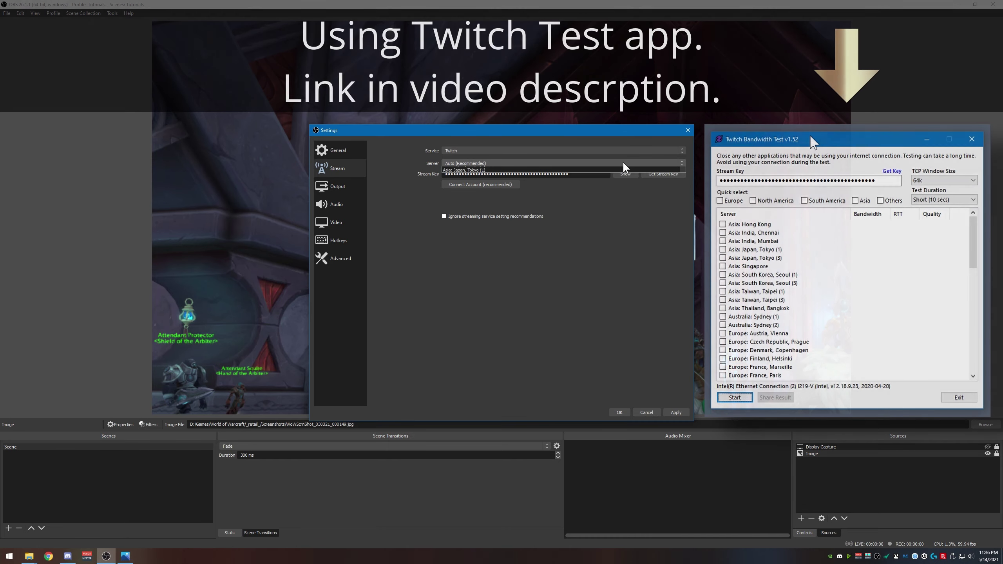
Set the Twitch server to Asia: Singapore and save the stream settings
left_click(623, 163)
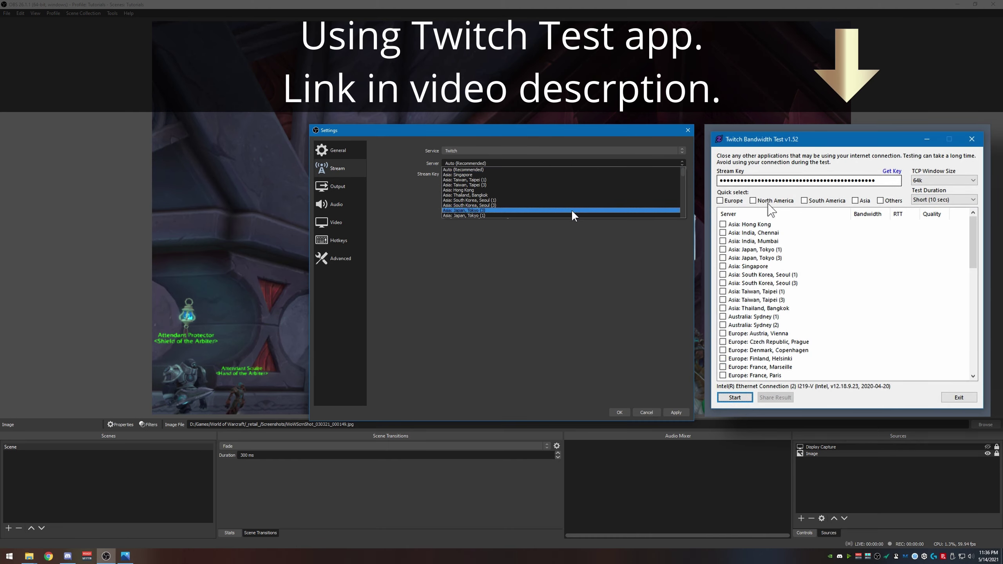
left_click(568, 175)
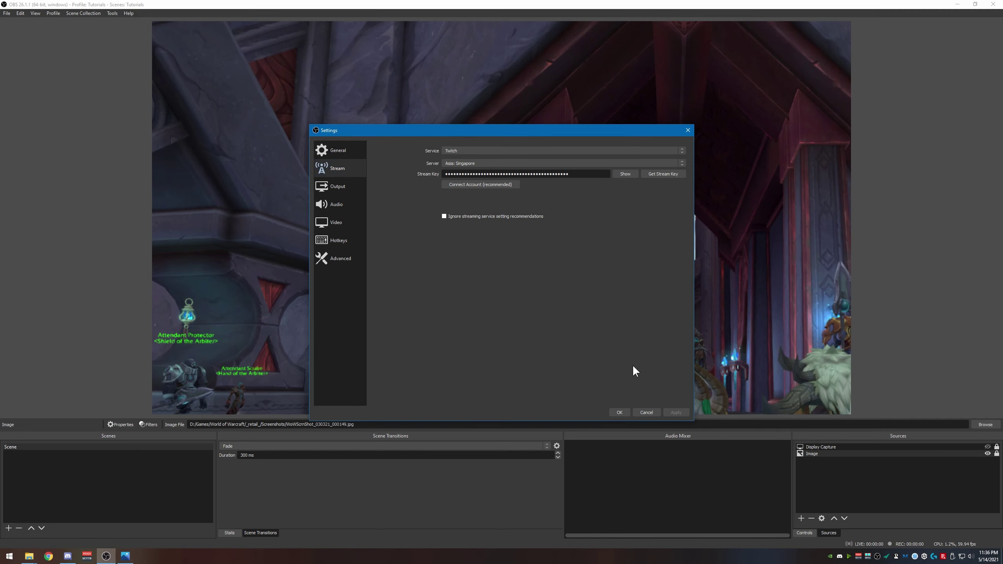
left_click(619, 412)
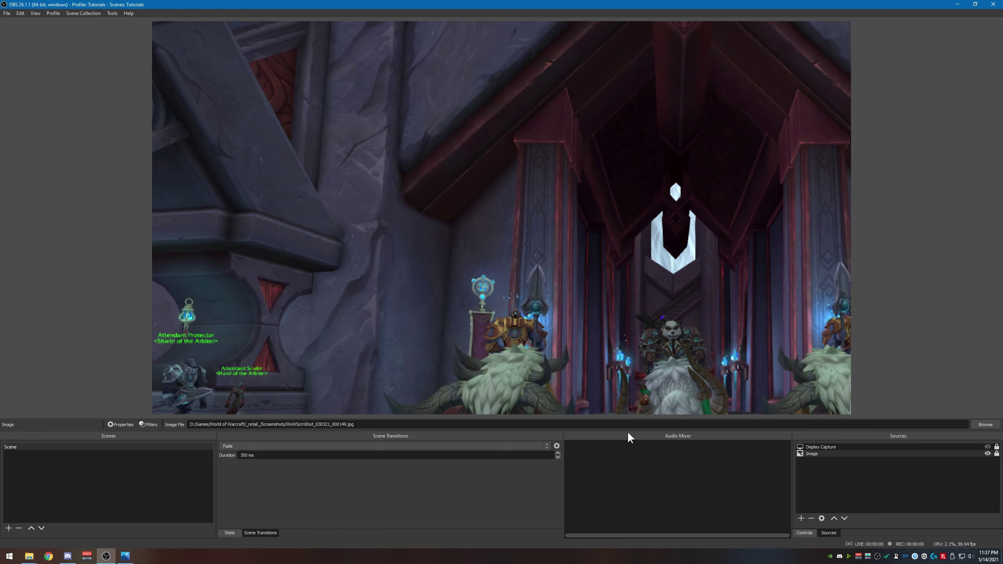
Show the Controls dock with the streaming and recording buttons
left_click(800, 532)
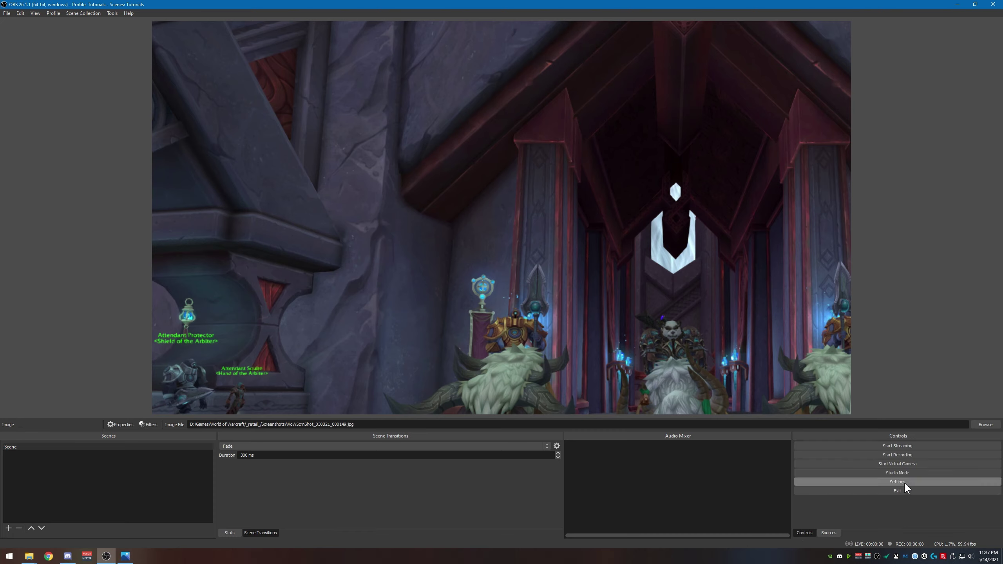